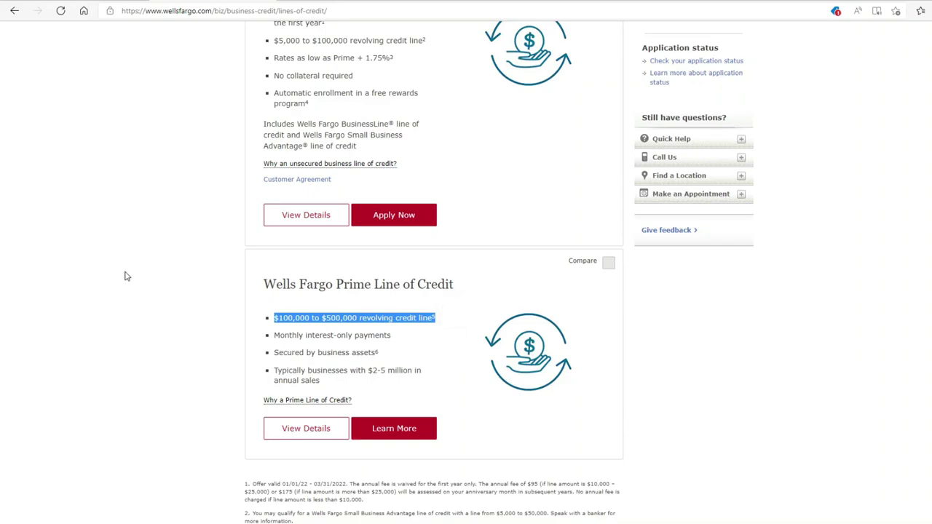
- Return to the top of the page and start the Wells Fargo Business Lines of Credit application
click(125, 276)
scroll(126, 276, up, 1)
scroll(125, 275, up, 3)
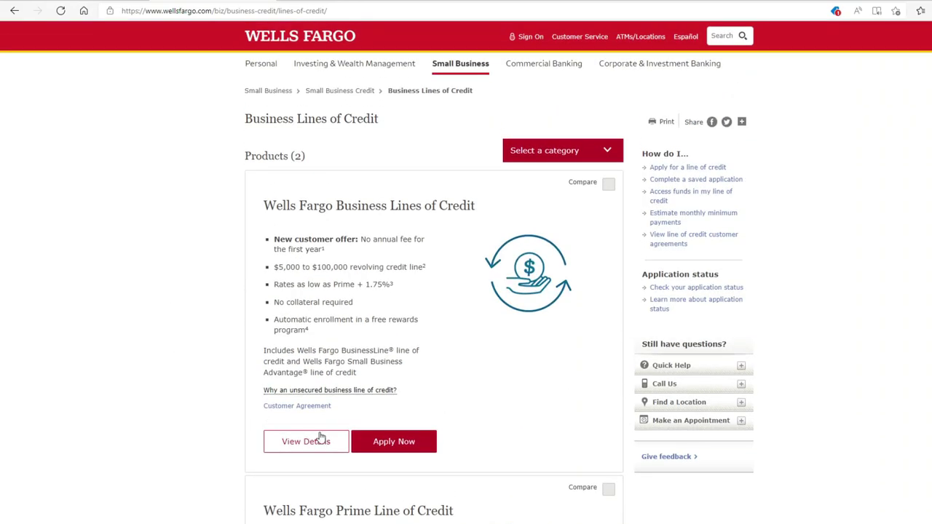
click(393, 442)
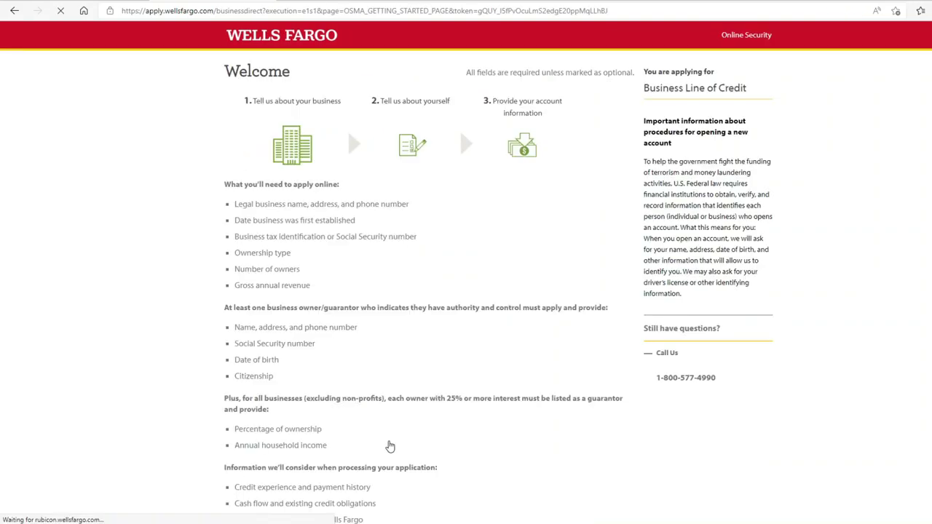
- Answer Yes to existing Wells Fargo customer and No to Online Banking customer
scroll(188, 291, down, 3)
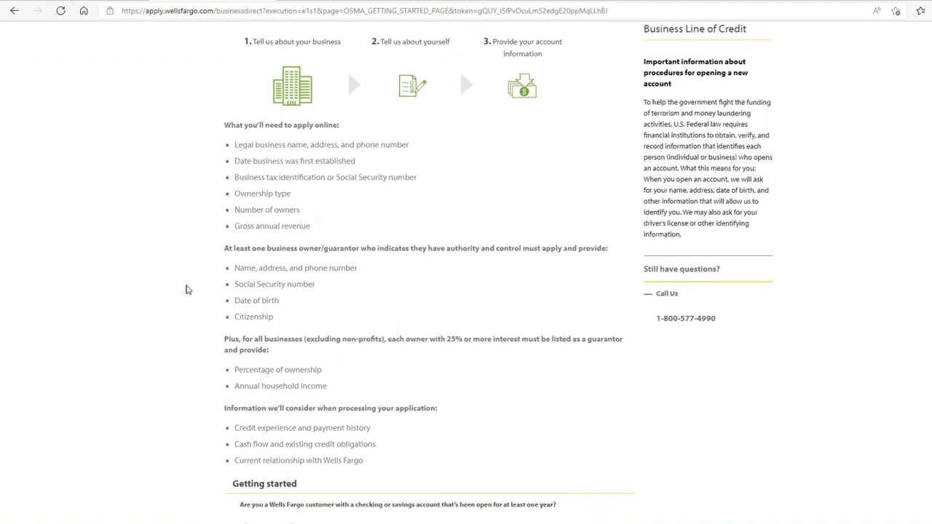
scroll(185, 289, down, 2)
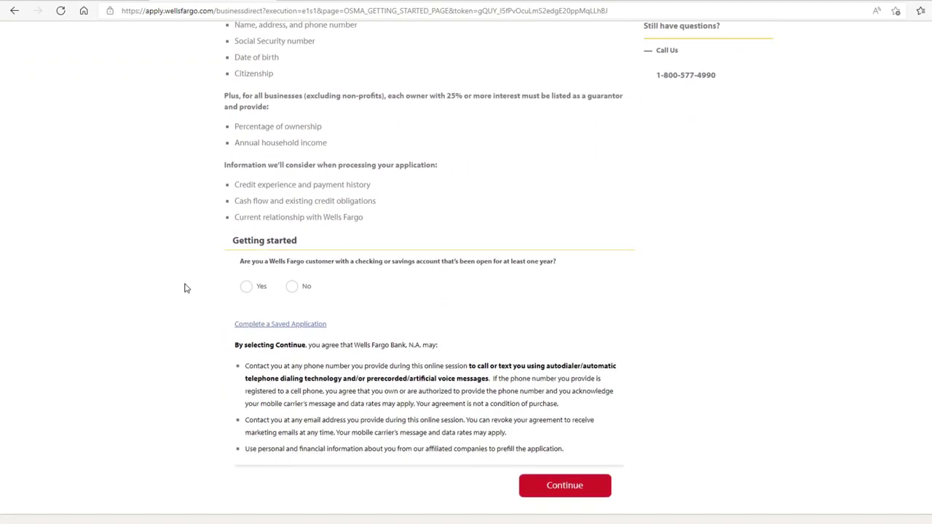
scroll(185, 289, down, 2)
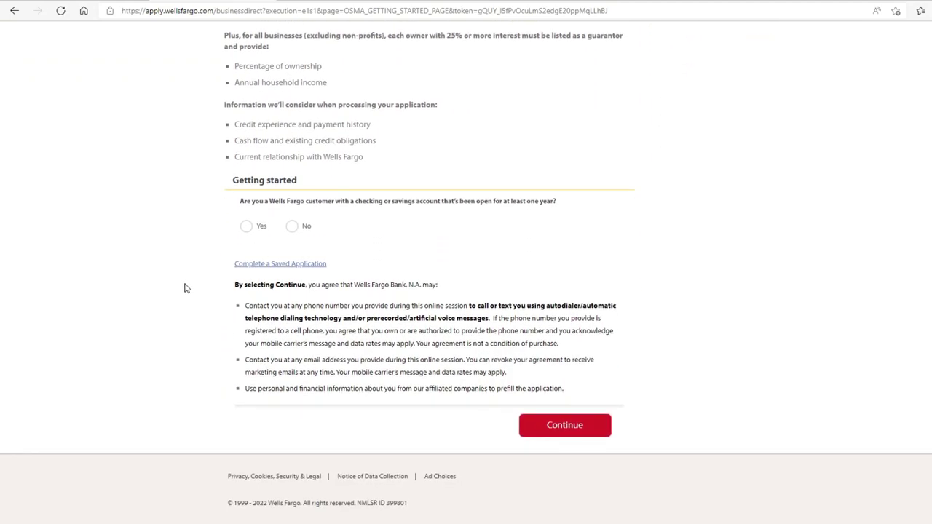
click(246, 227)
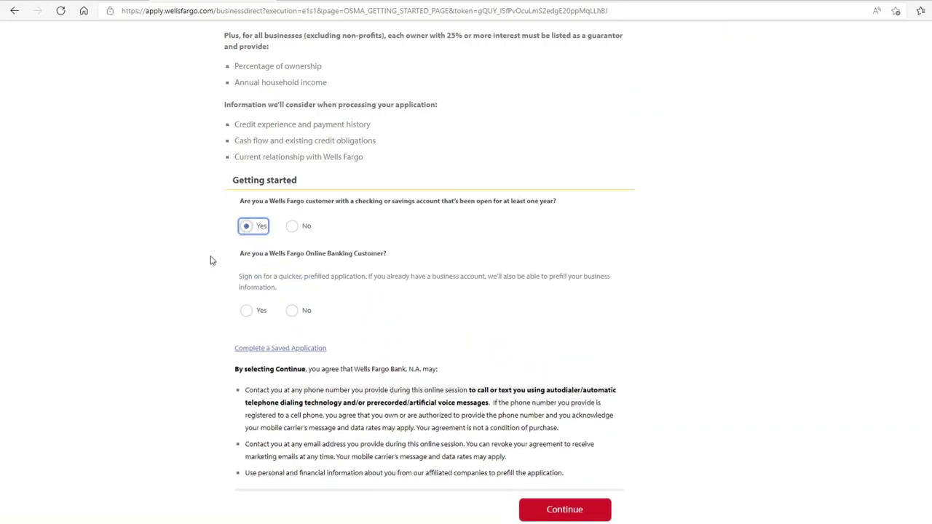
click(294, 312)
- Enter the applicant's first name, last name and e-mail address, skipping the middle initial, and continue
click(262, 351)
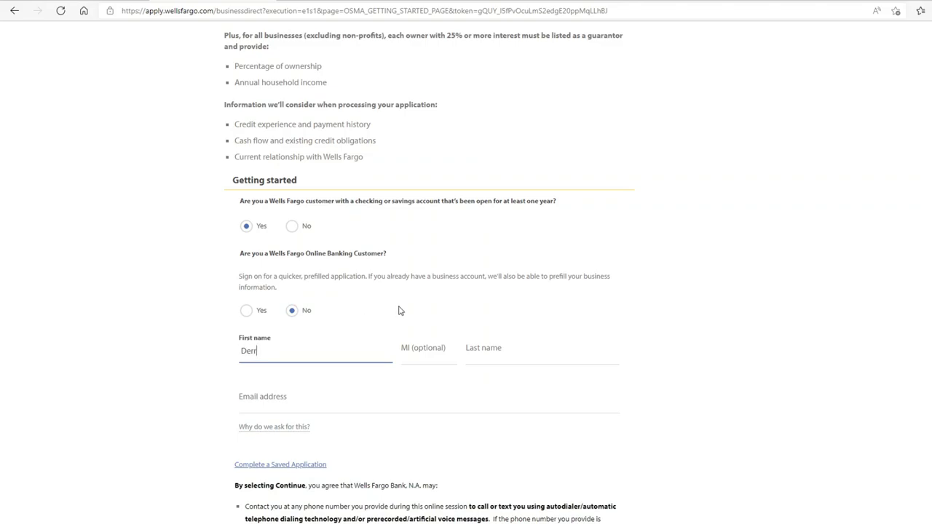
key(Tab)
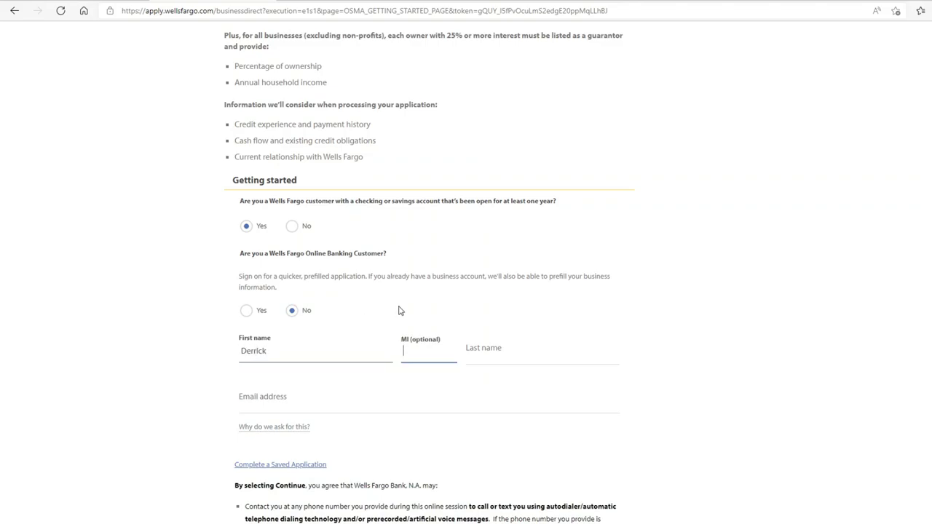
key(Tab)
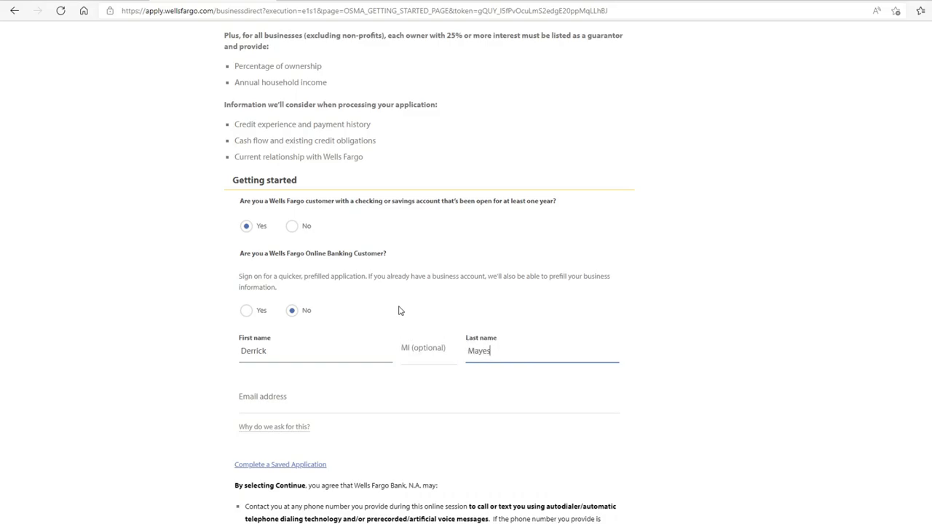
click(353, 405)
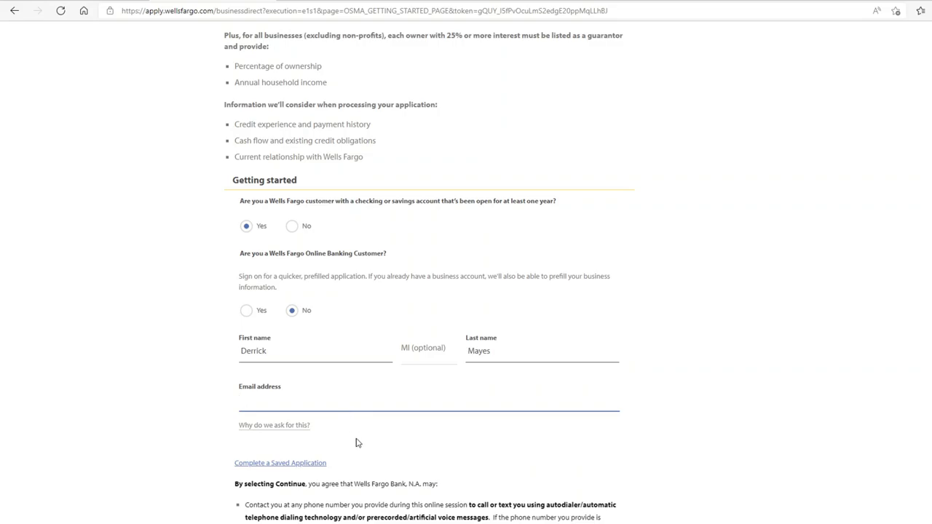
scroll(357, 442, down, 2)
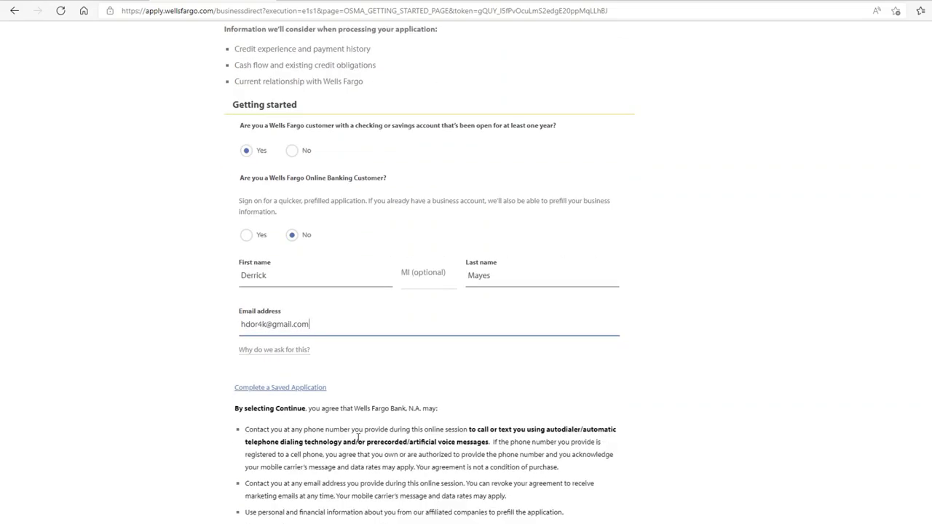
click(548, 476)
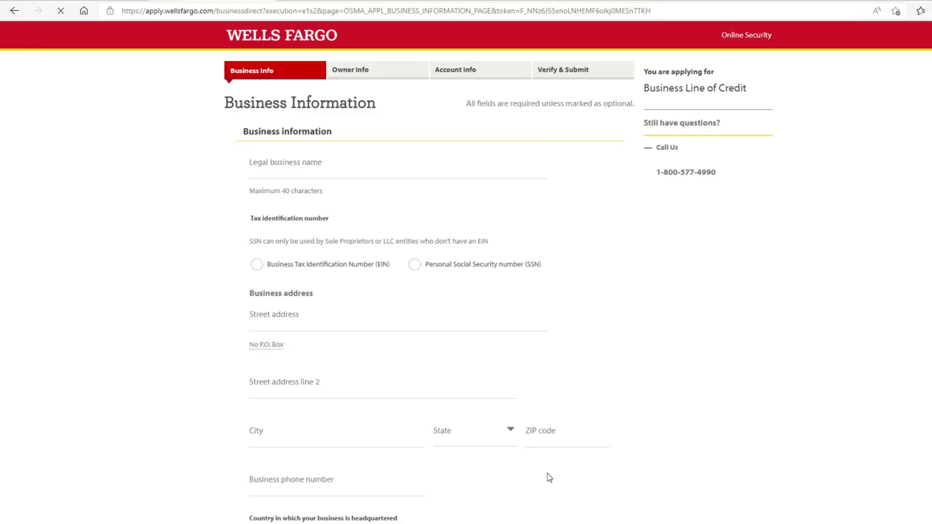
- Review the empty Business Information form's business, address and financial sections, ending at Legal business name
scroll(360, 174, down, 5)
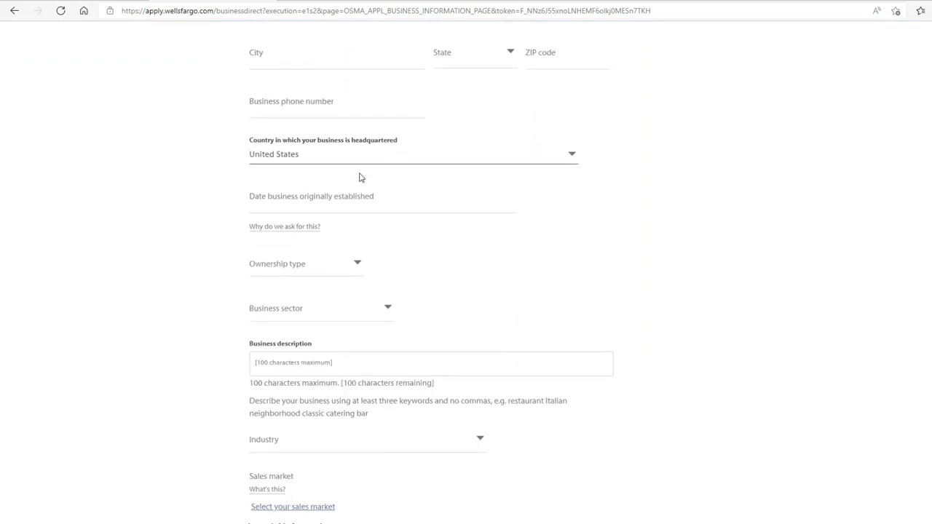
scroll(360, 176, down, 5)
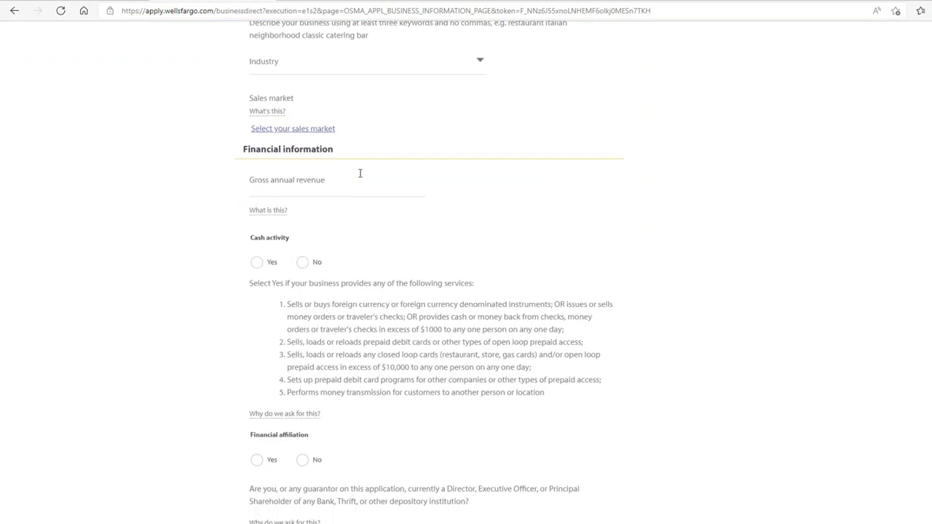
scroll(360, 174, down, 2)
scroll(360, 175, up, 2)
scroll(360, 177, up, 6)
scroll(359, 177, up, 3)
scroll(360, 177, up, 1)
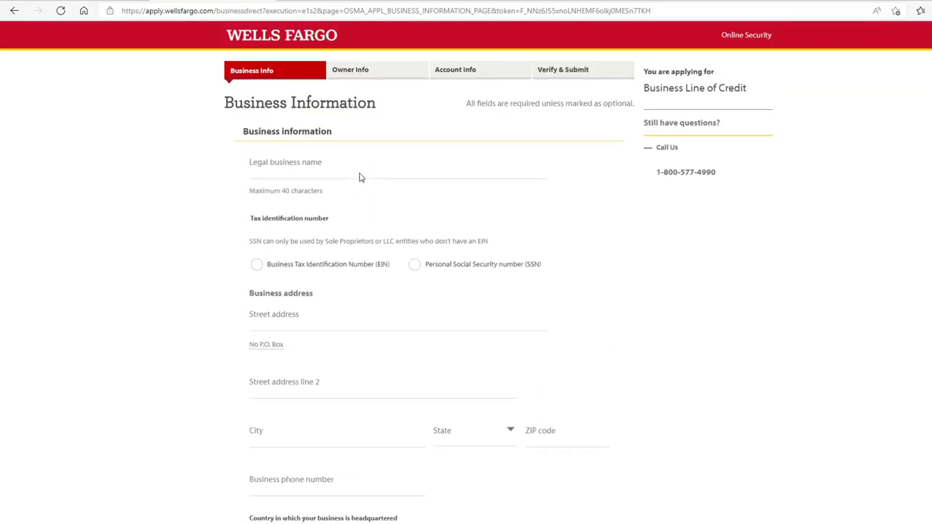
click(360, 173)
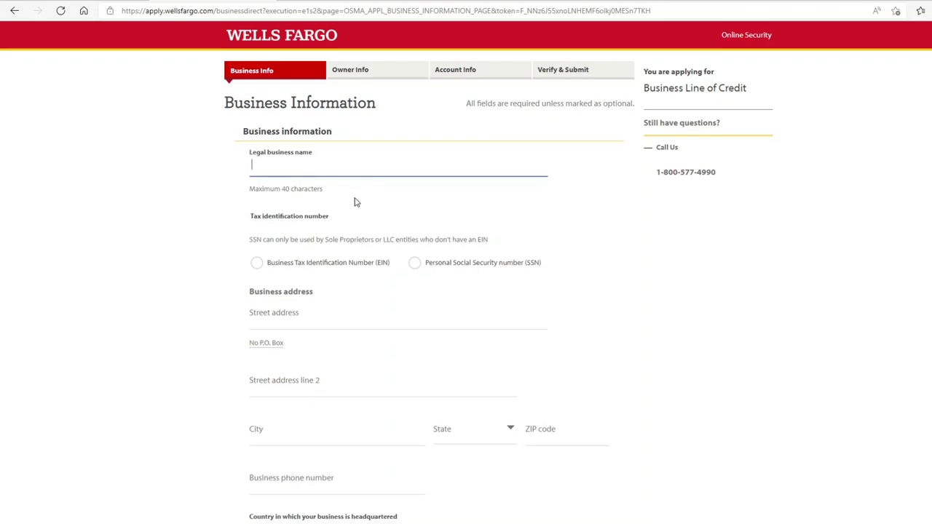
- Enter the legal business name and the owner's Social Security number as the SSN tax ID
text(Hdee Four K)
click(318, 266)
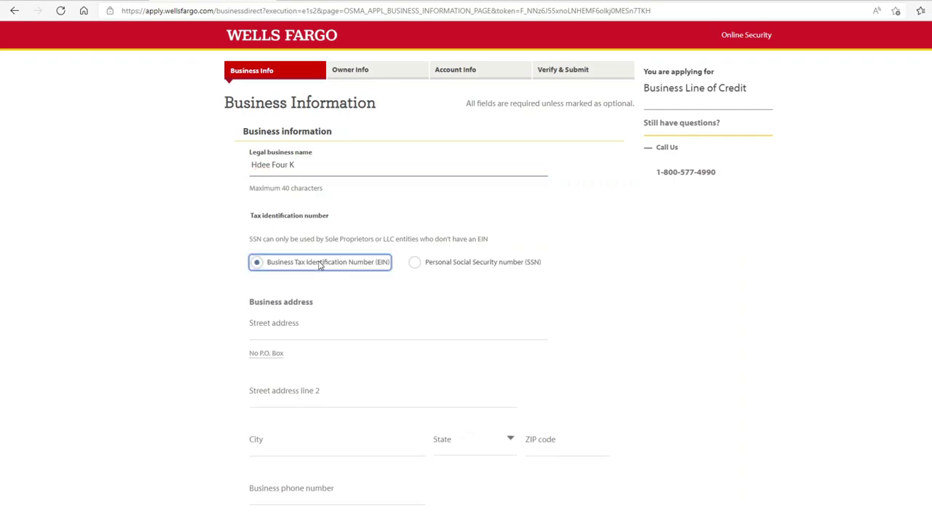
click(413, 266)
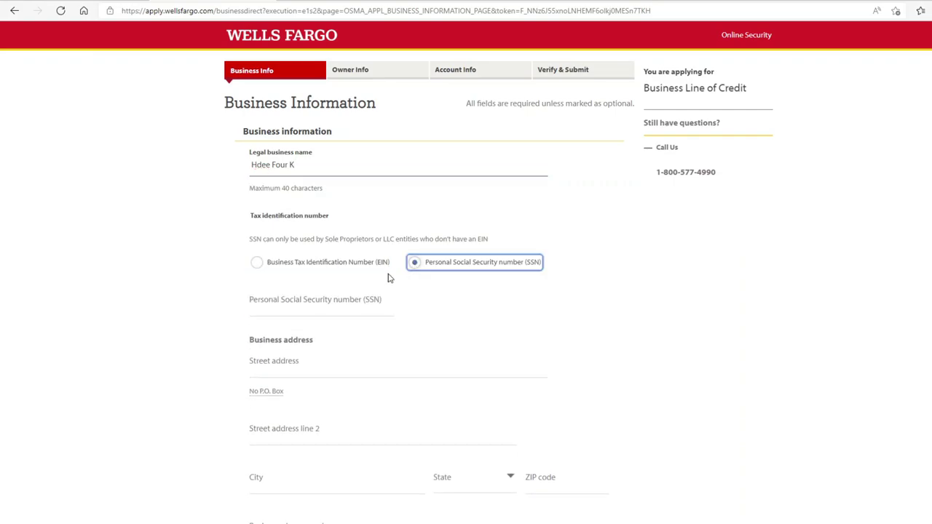
click(354, 306)
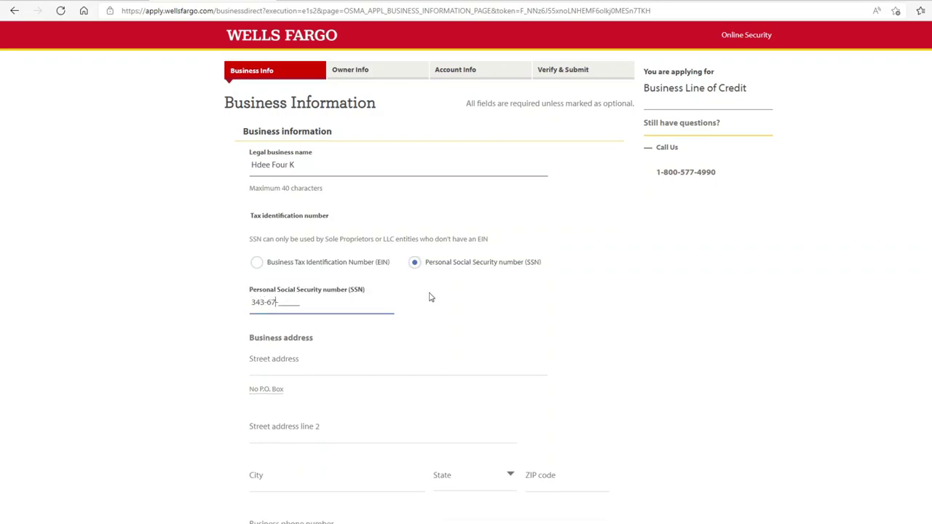
- Fill in the business street address and city, choose state IL, and enter the ZIP code
click(339, 365)
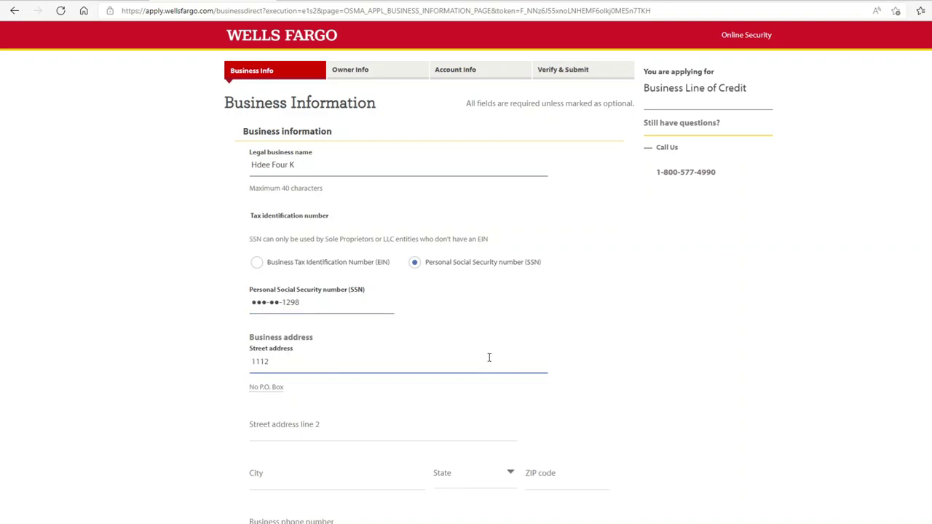
scroll(422, 421, down, 2)
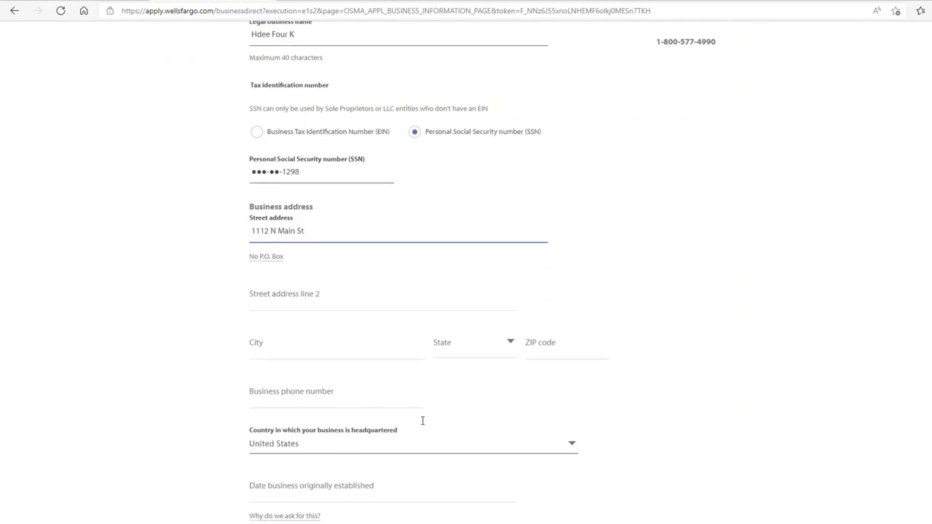
click(371, 327)
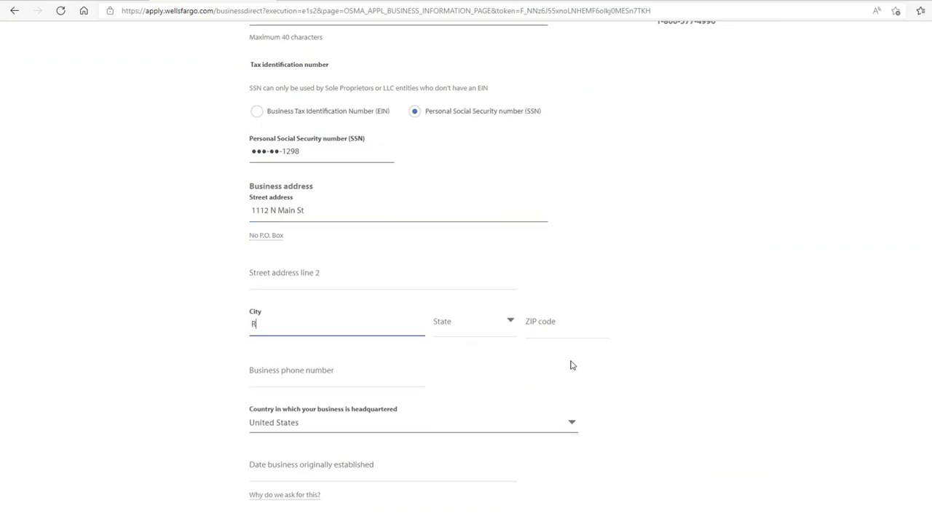
text(Rockfo)
click(513, 326)
click(470, 253)
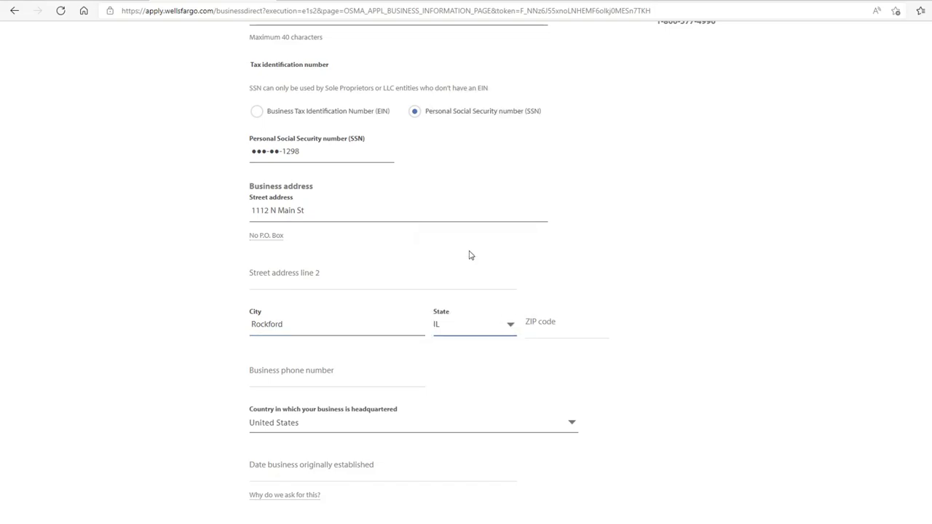
click(549, 335)
text(61102)
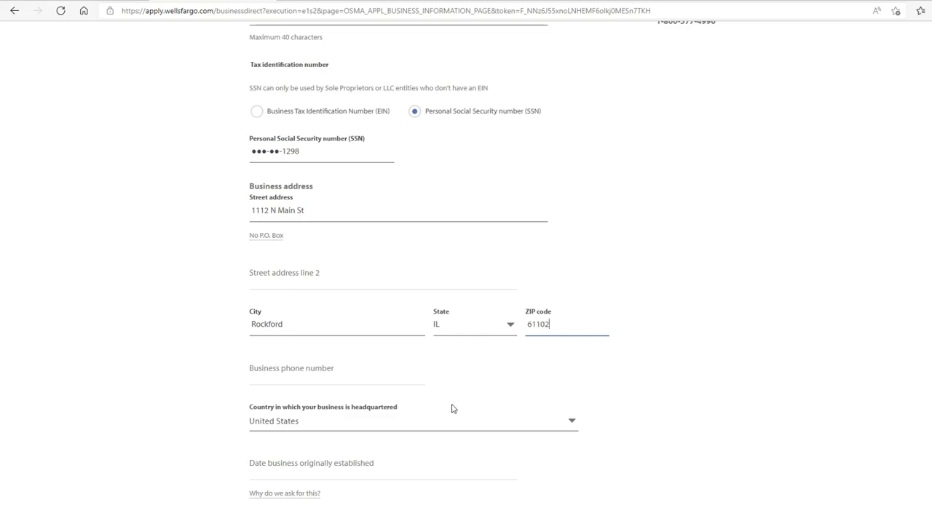
- Keep United States as headquarters country and enter 02/2018 as the date established
click(429, 430)
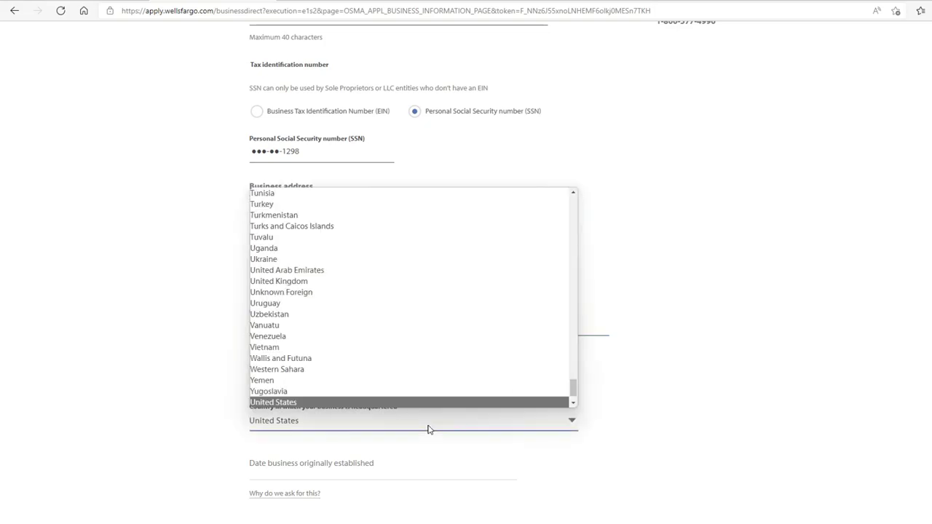
click(429, 430)
click(429, 470)
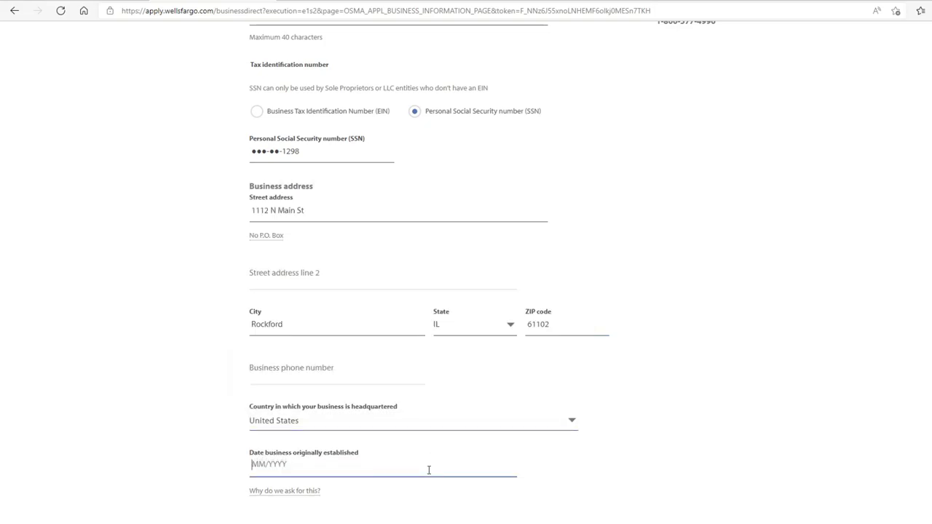
text(0220)
scroll(298, 464, down, 1)
- Set ownership type to Sole Proprietor and business sector to Commercial/Industrial
click(303, 460)
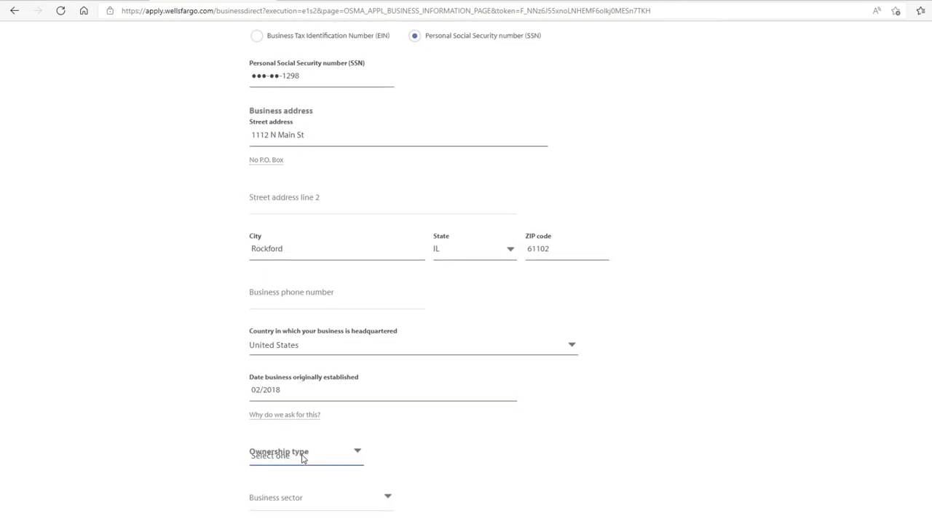
scroll(472, 421, down, 2)
click(347, 301)
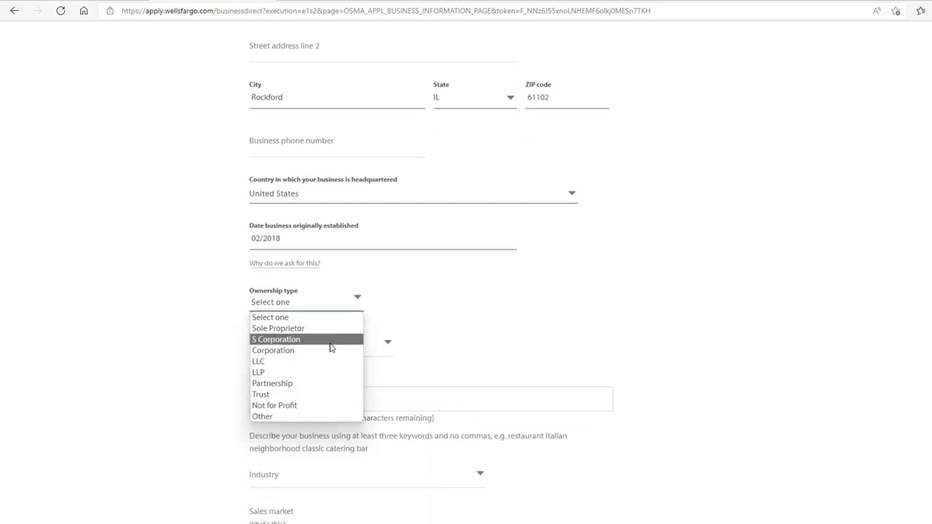
click(333, 330)
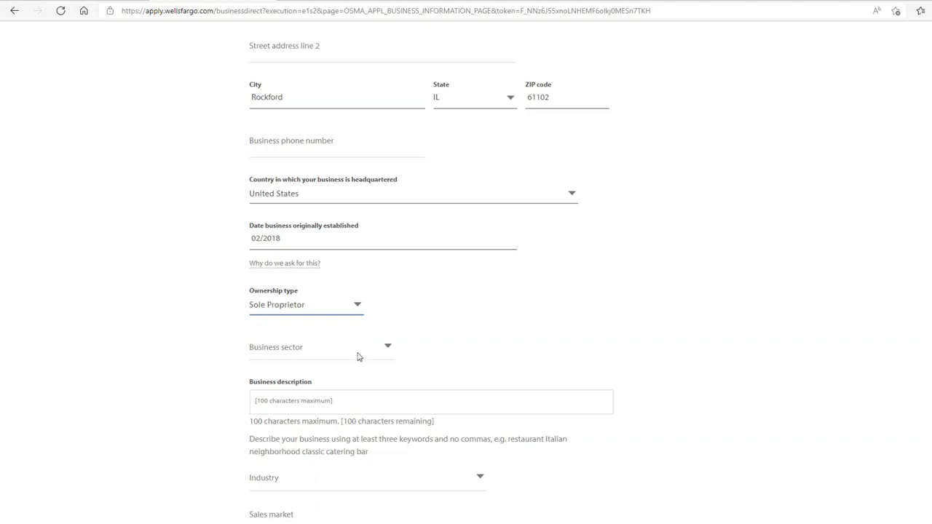
click(357, 356)
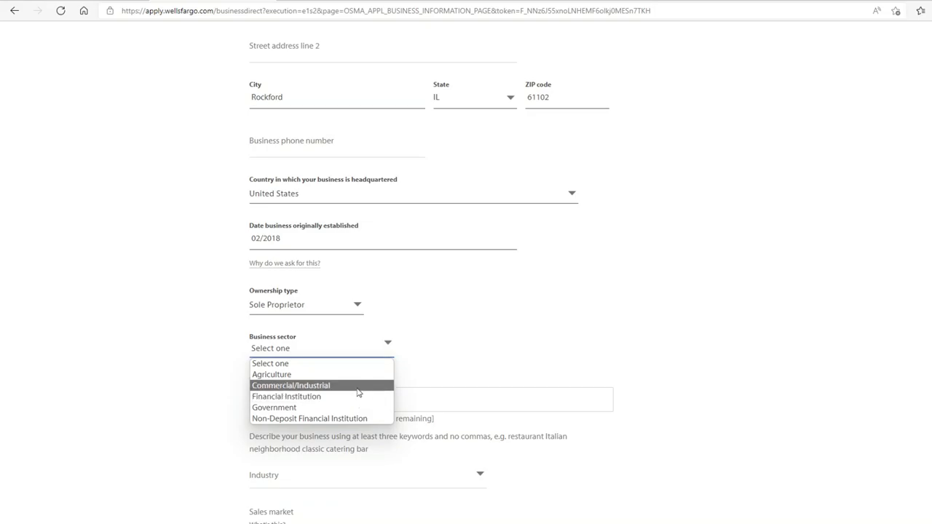
click(357, 388)
- Describe the business as "Media and software development and design"
scroll(491, 374, down, 1)
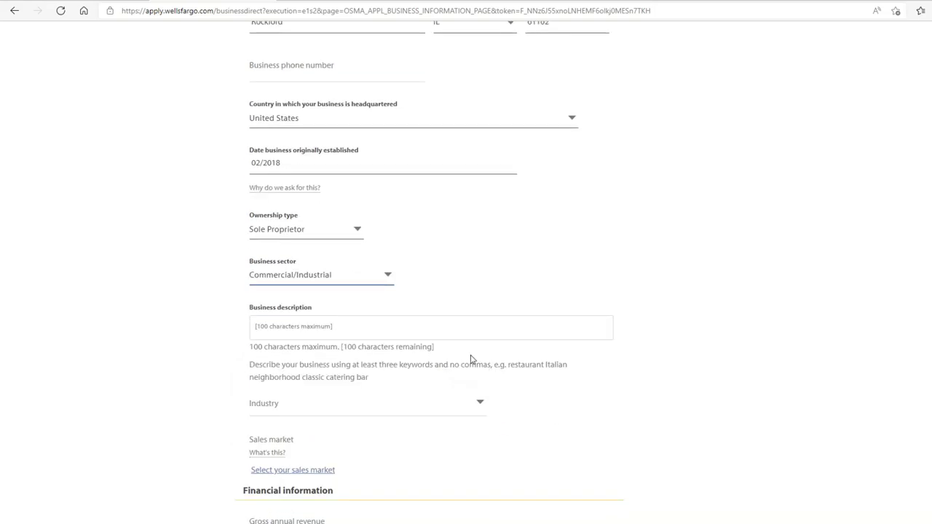
click(452, 328)
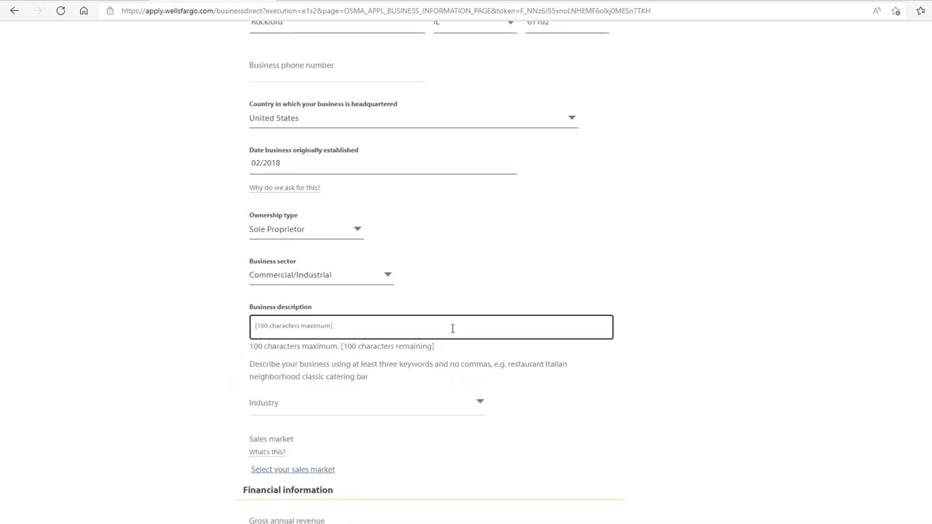
text(Media and sof)
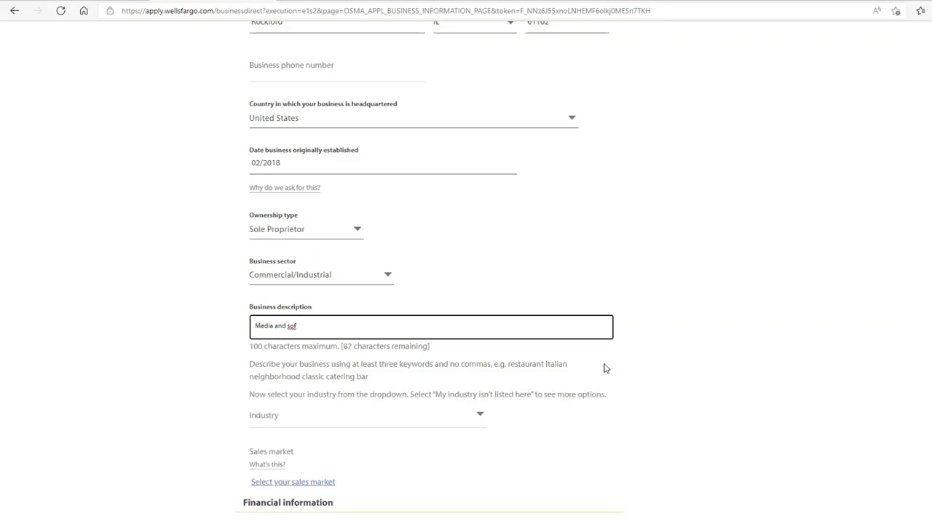
text(tware de)
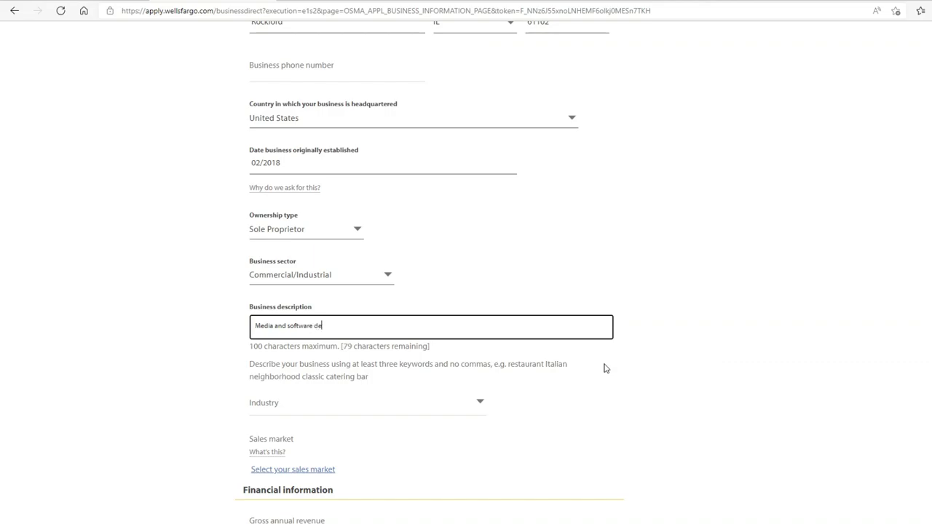
text(velopment and design)
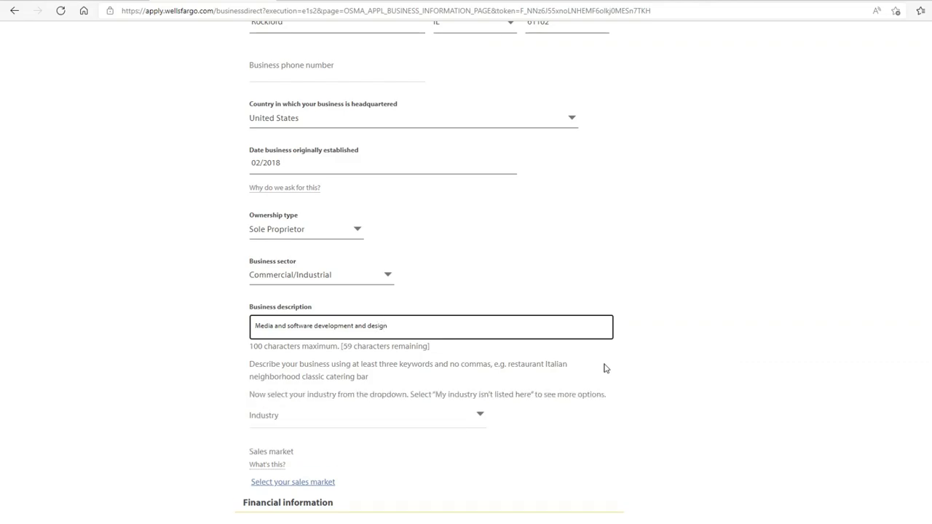
scroll(600, 366, down, 2)
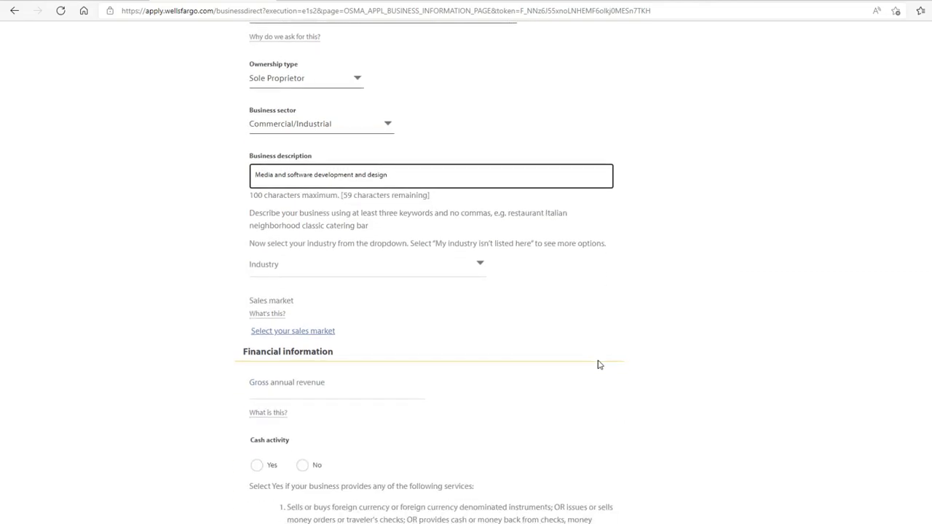
- Choose "My industry isn't listed here" for Industry, then Arts/Entertainmnt/Rec as the industry category
click(429, 271)
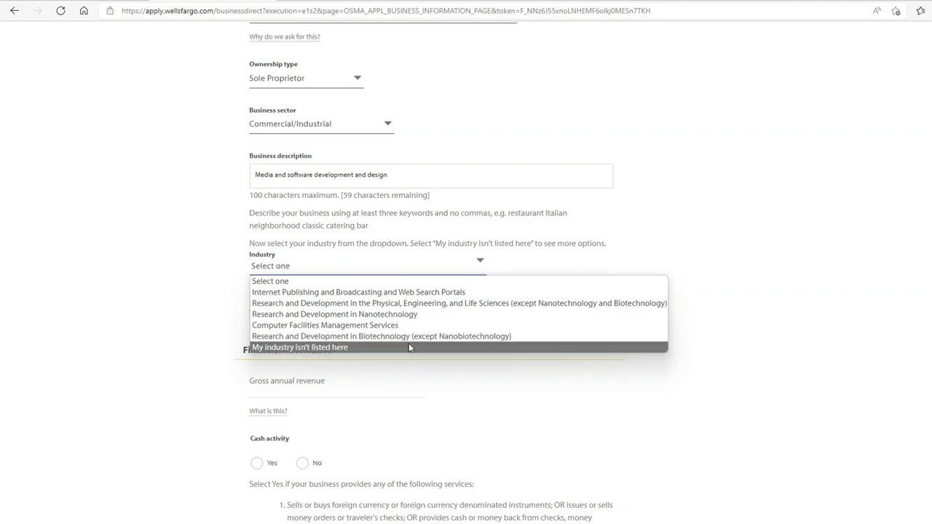
click(408, 347)
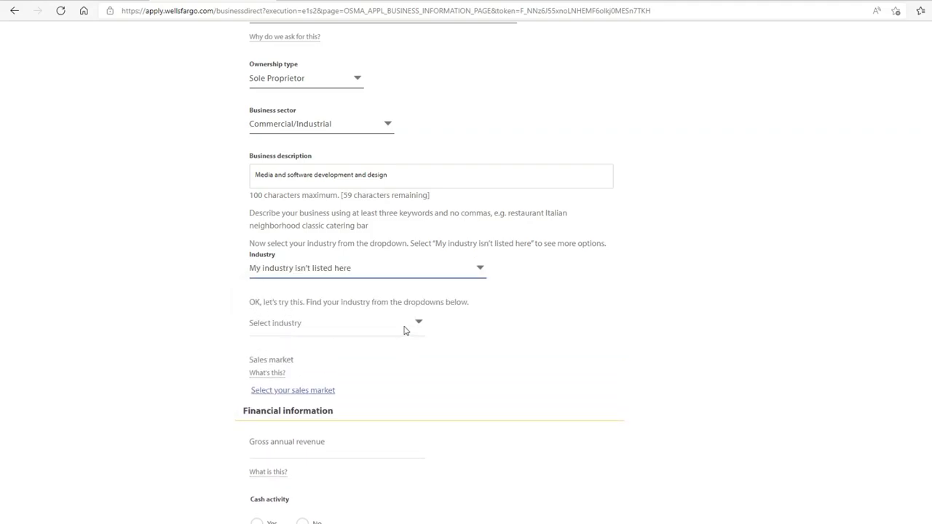
click(406, 329)
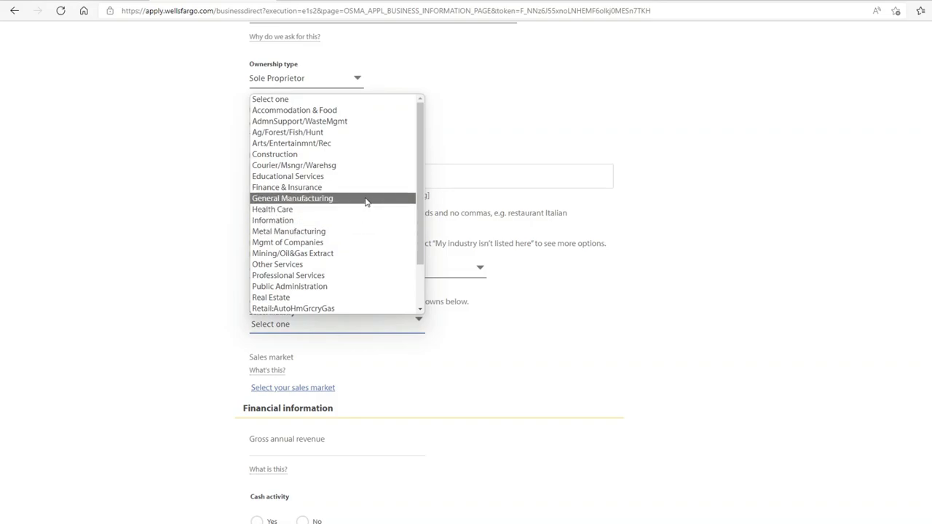
scroll(355, 234, down, 2)
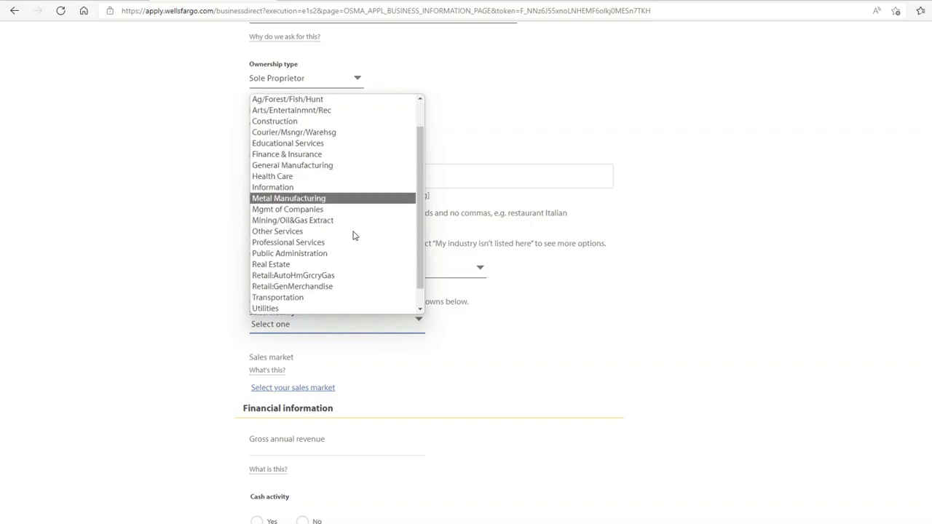
scroll(355, 234, up, 2)
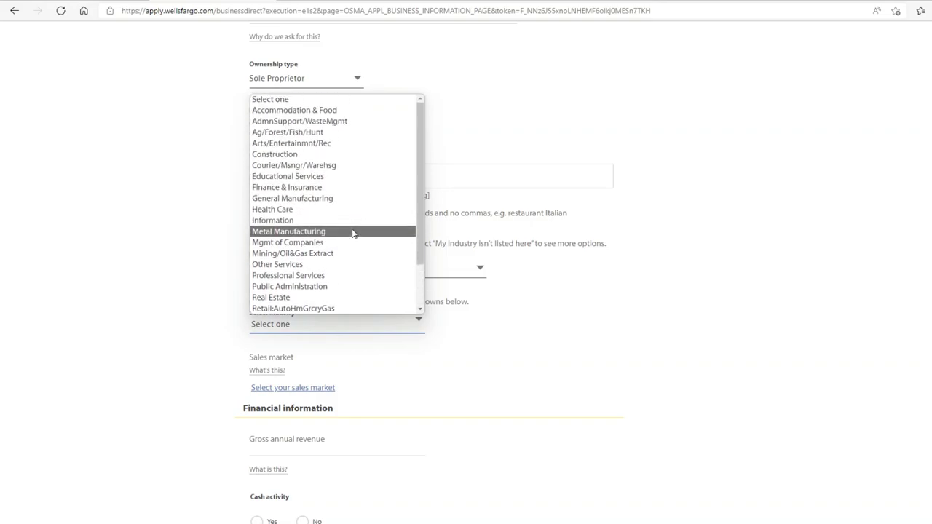
click(336, 145)
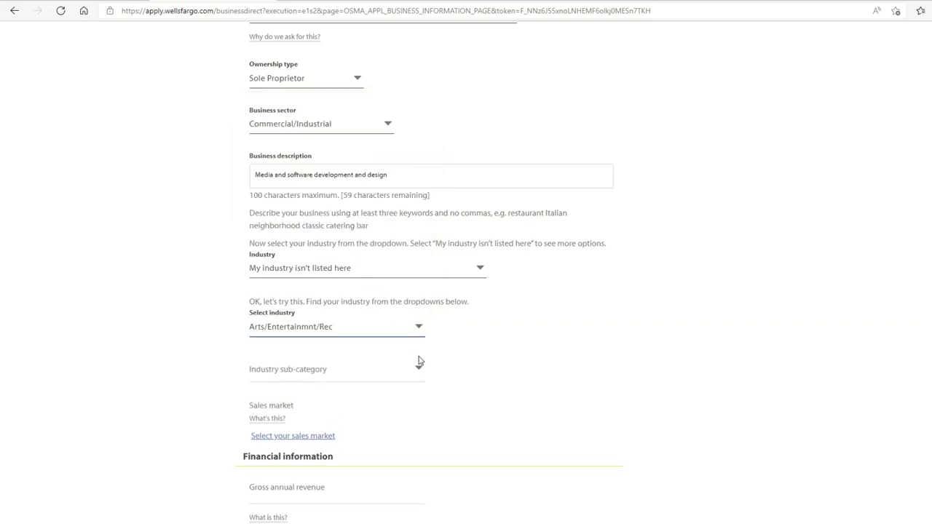
scroll(458, 373, down, 3)
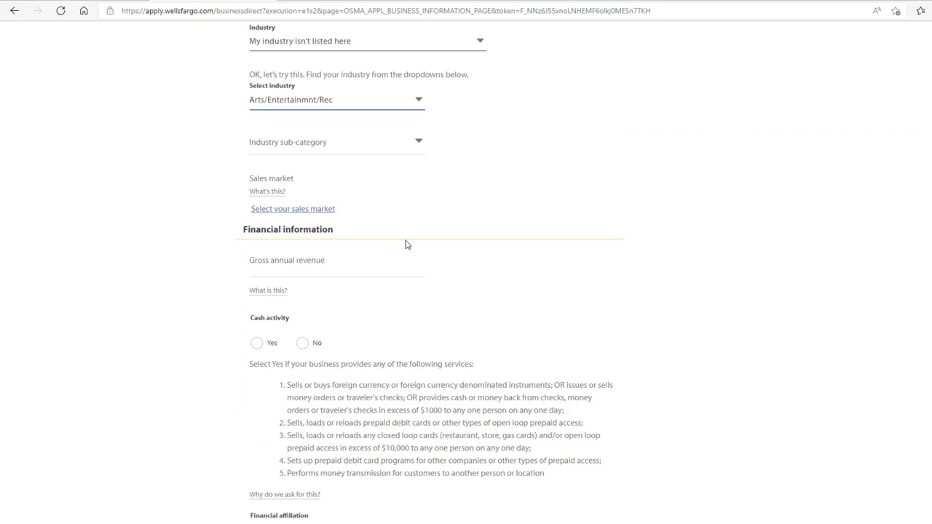
- Enter 80000 gross annual revenue, answer No to cash activity and financial affiliation, and continue
click(375, 260)
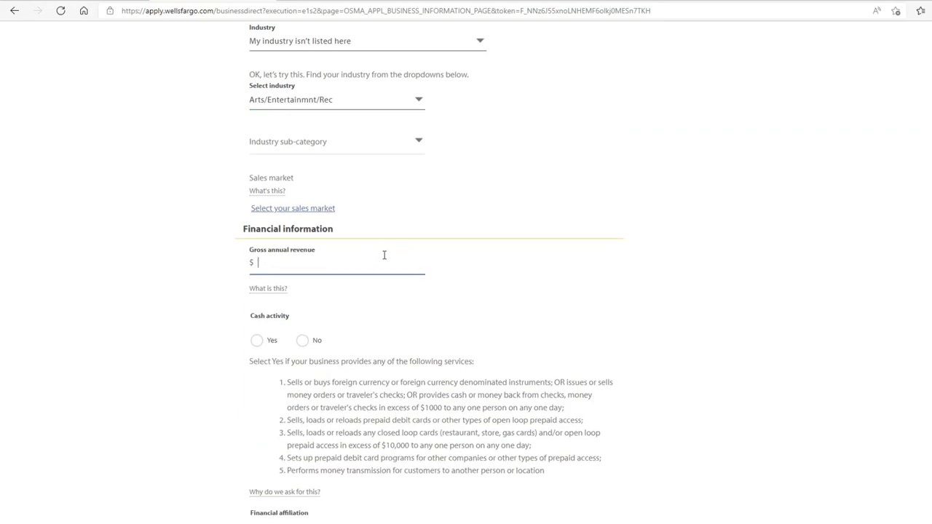
text(80000)
click(386, 299)
scroll(384, 299, down, 1)
click(303, 265)
scroll(354, 267, down, 2)
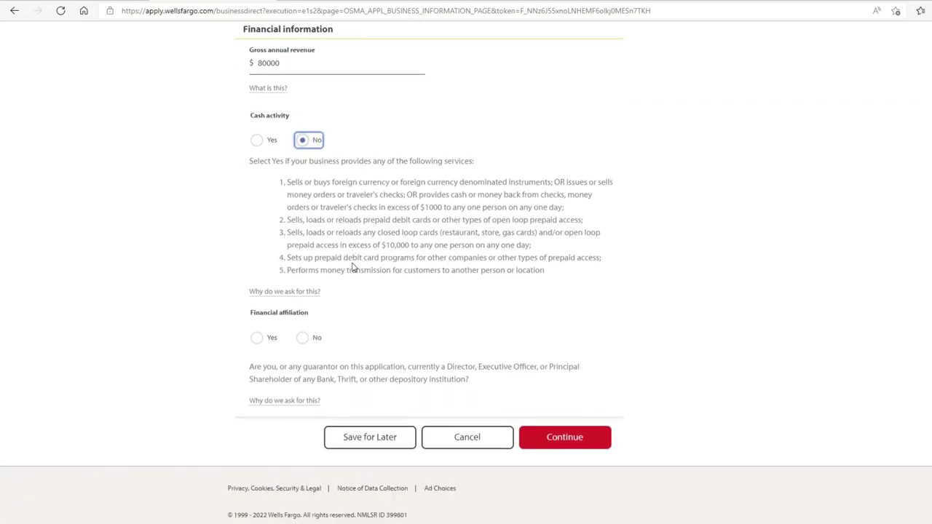
click(303, 326)
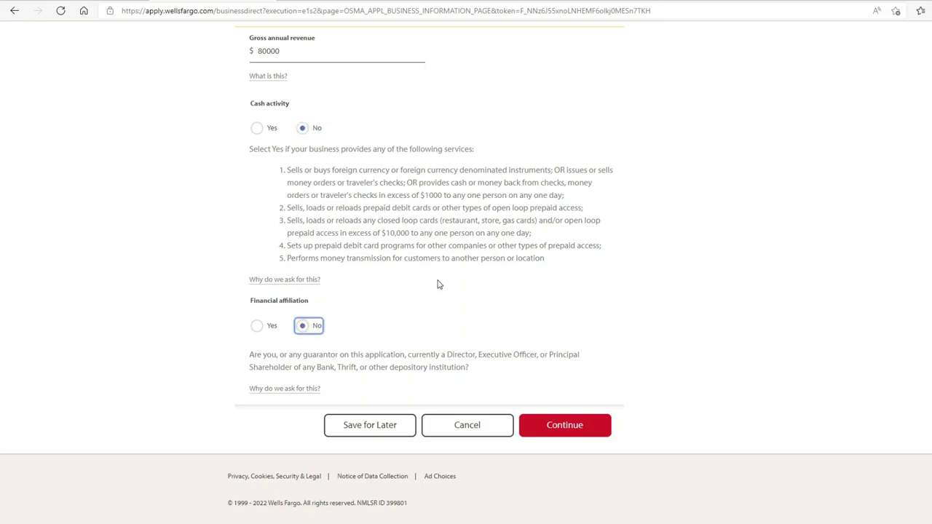
click(563, 434)
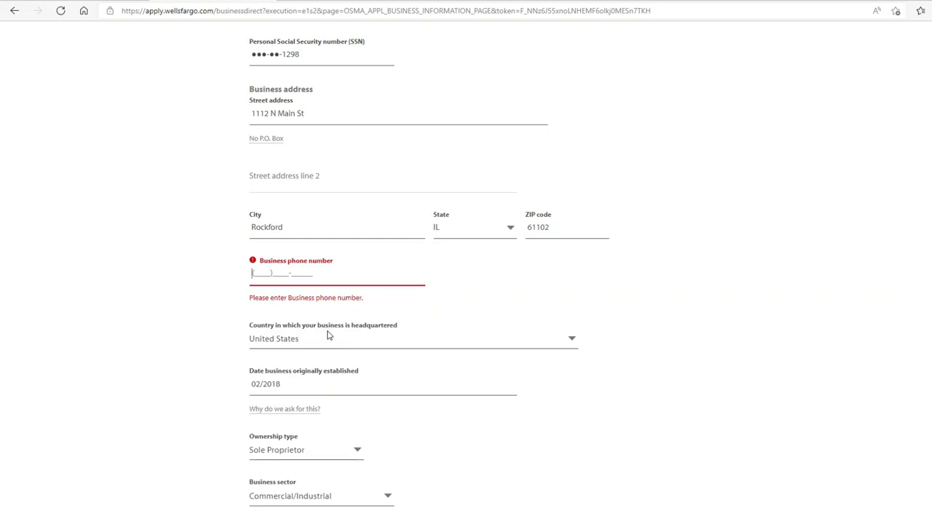
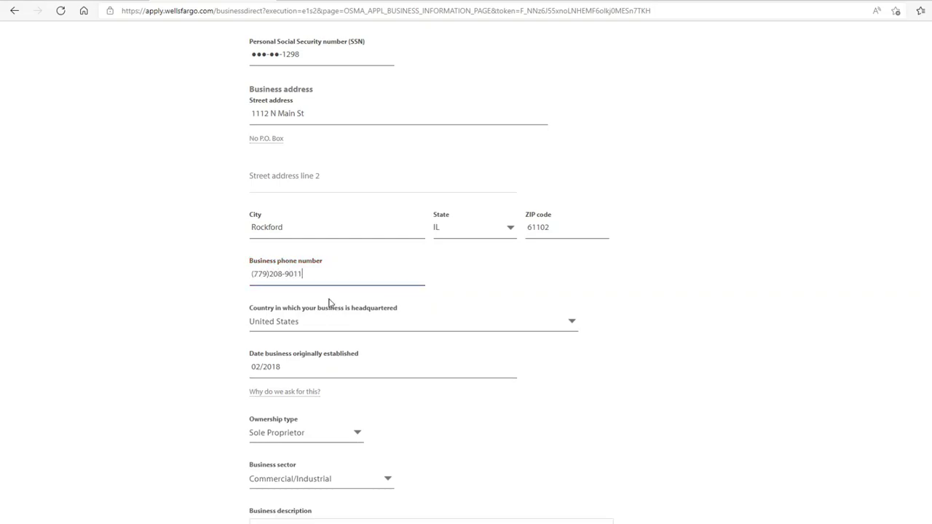
- Enter the business phone number in the flagged field to clear its error
scroll(394, 349, down, 4)
scroll(387, 357, down, 2)
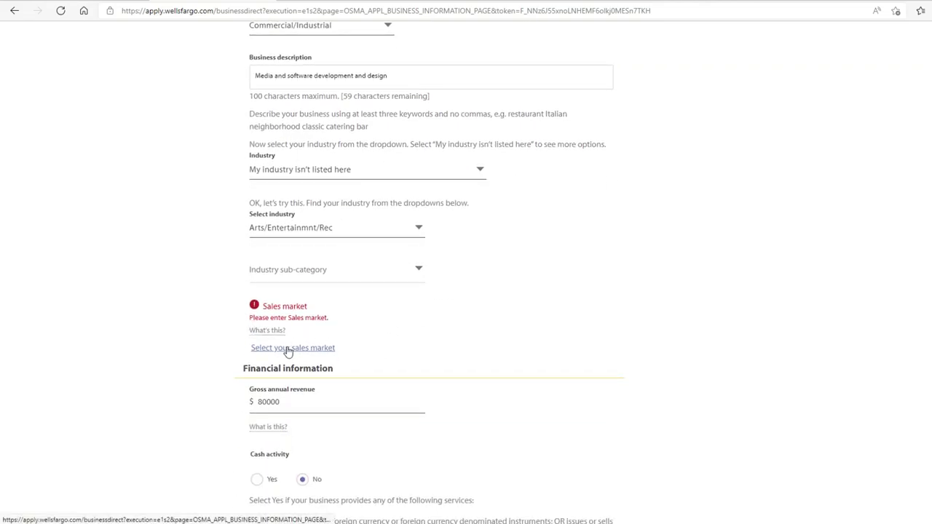
- Choose Local in the Sales market dialog and resubmit the Business Information page
click(289, 349)
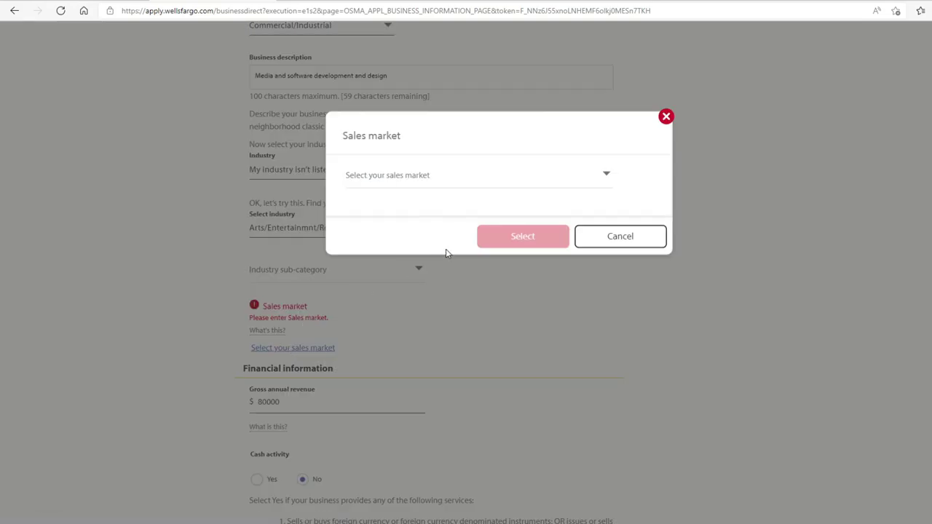
click(529, 177)
click(403, 206)
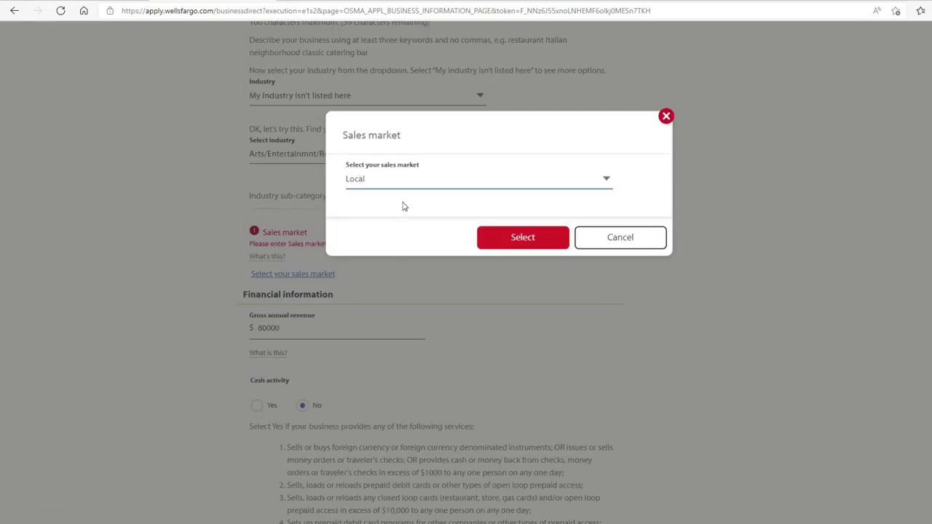
click(525, 236)
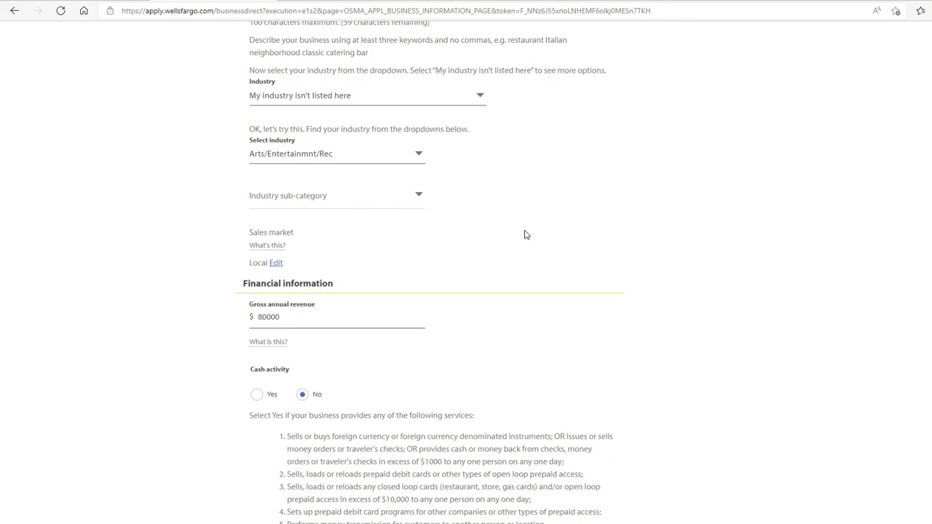
scroll(483, 318, down, 2)
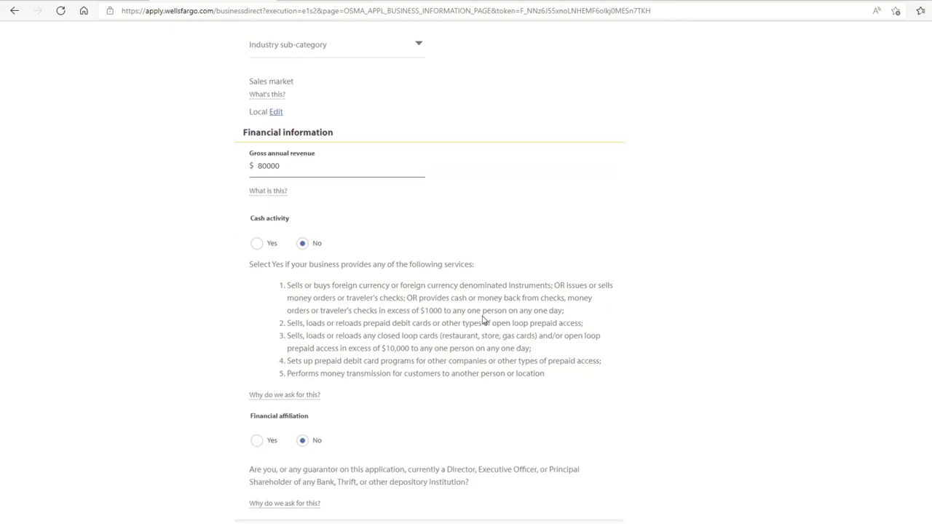
scroll(466, 323, down, 2)
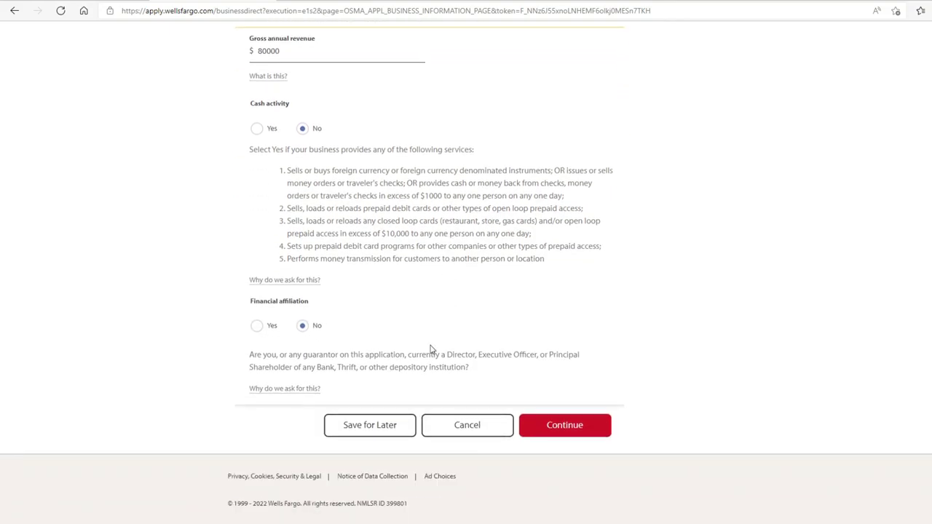
click(559, 428)
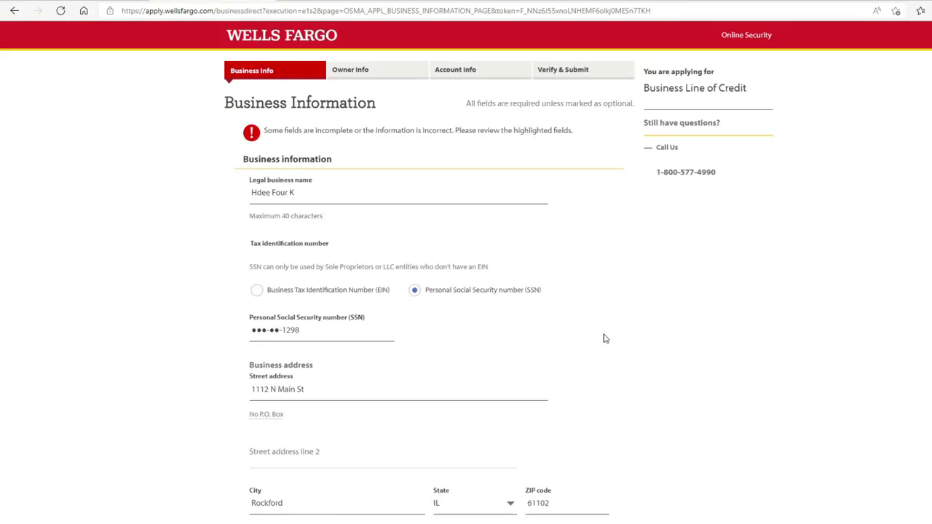
- Set industry sub-category Artist/Writer/Perfrmr and additional sub-category Independent Artists, then continue
scroll(462, 197, down, 6)
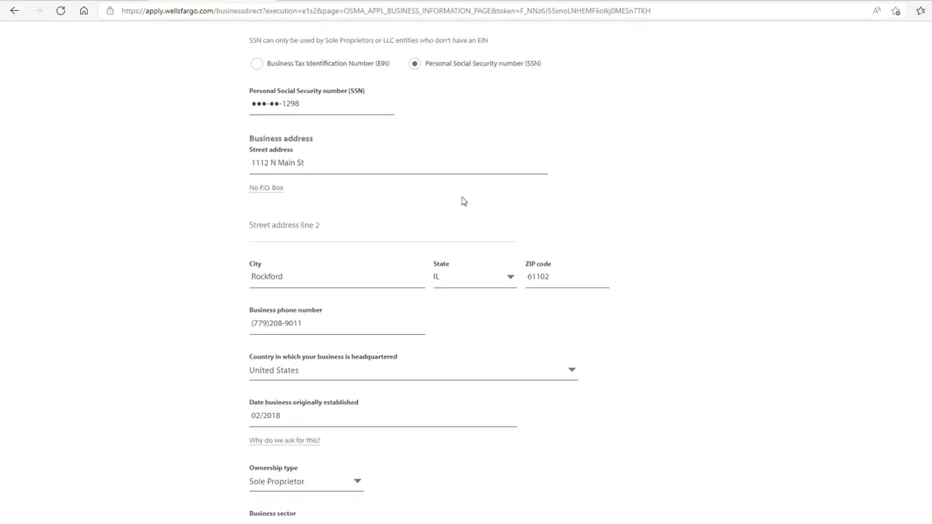
scroll(459, 202, down, 3)
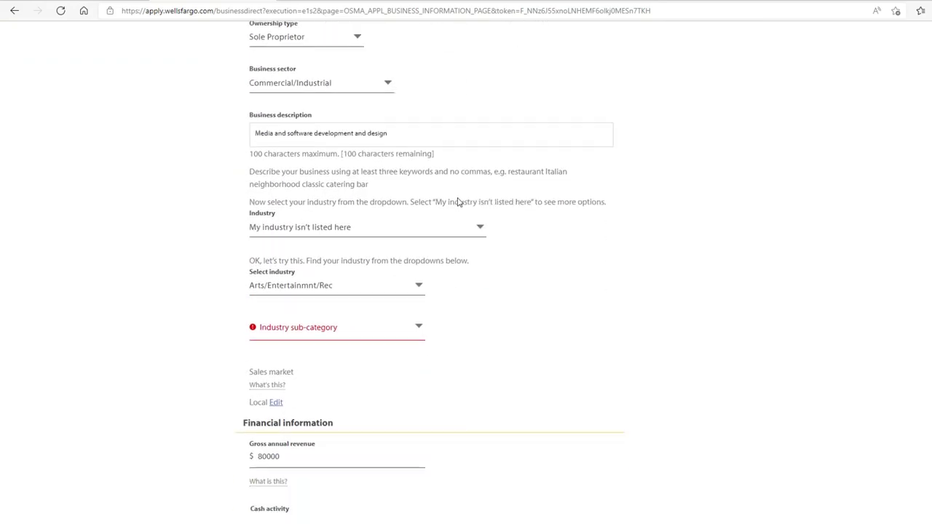
click(408, 325)
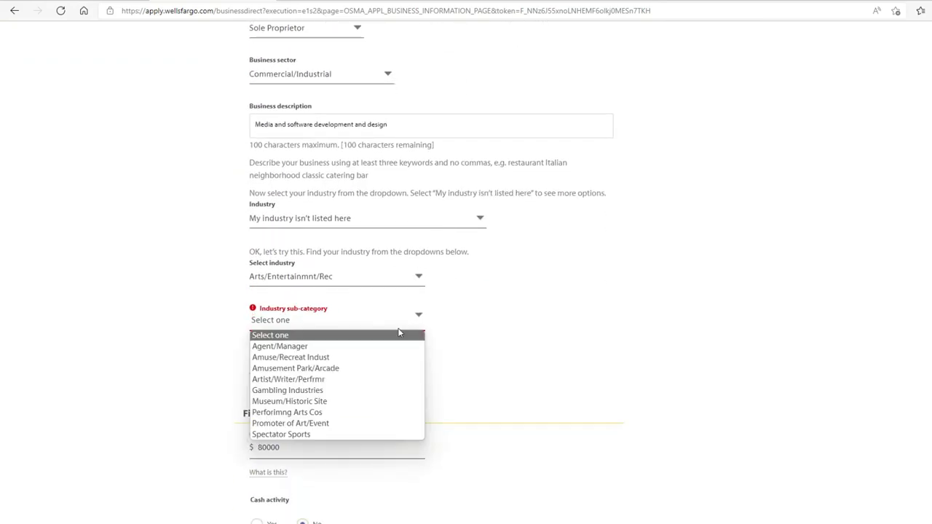
click(367, 380)
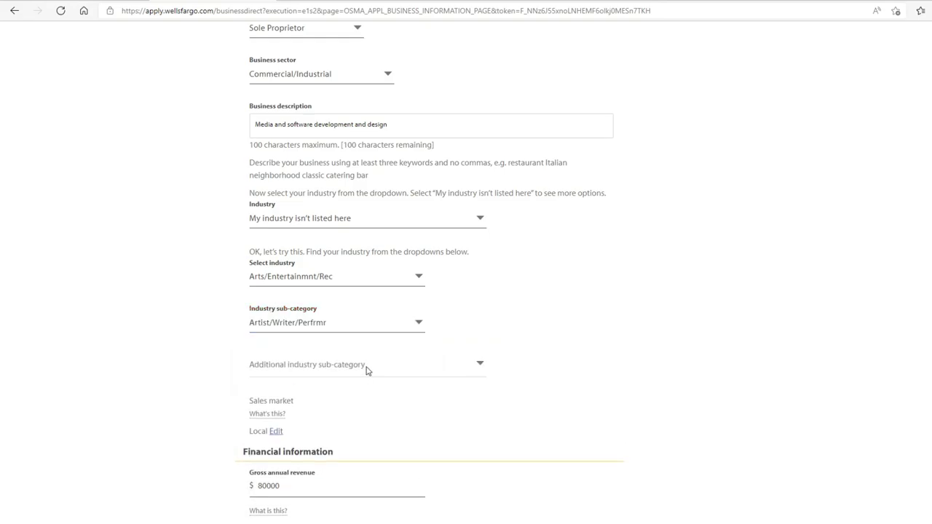
click(477, 368)
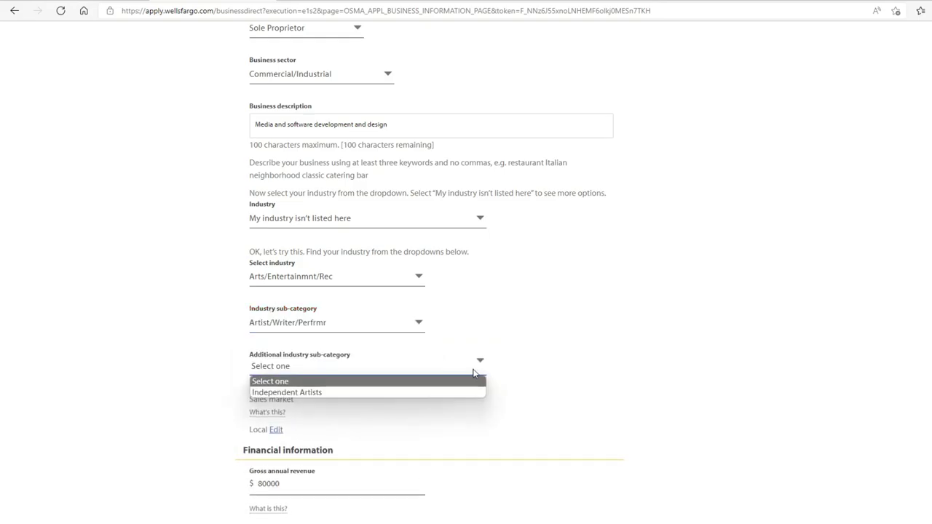
click(467, 393)
scroll(649, 397, down, 2)
scroll(649, 397, down, 4)
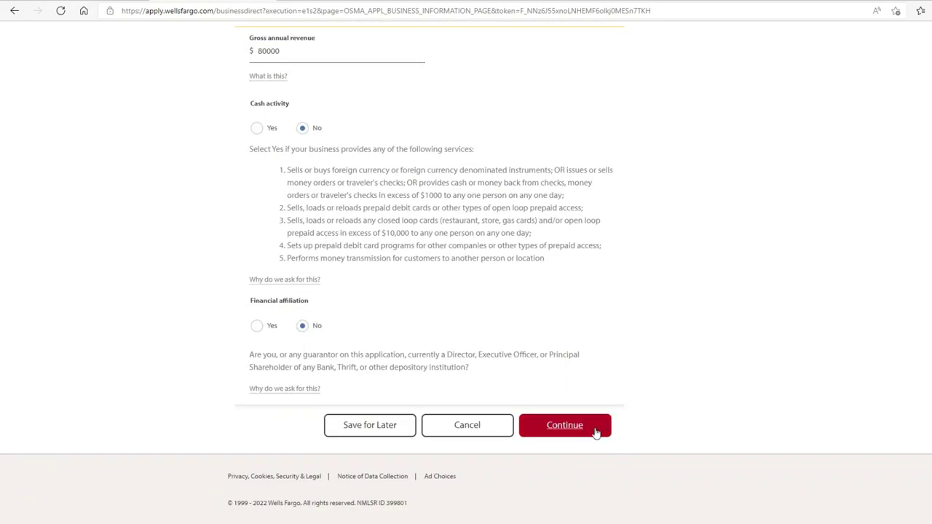
click(596, 432)
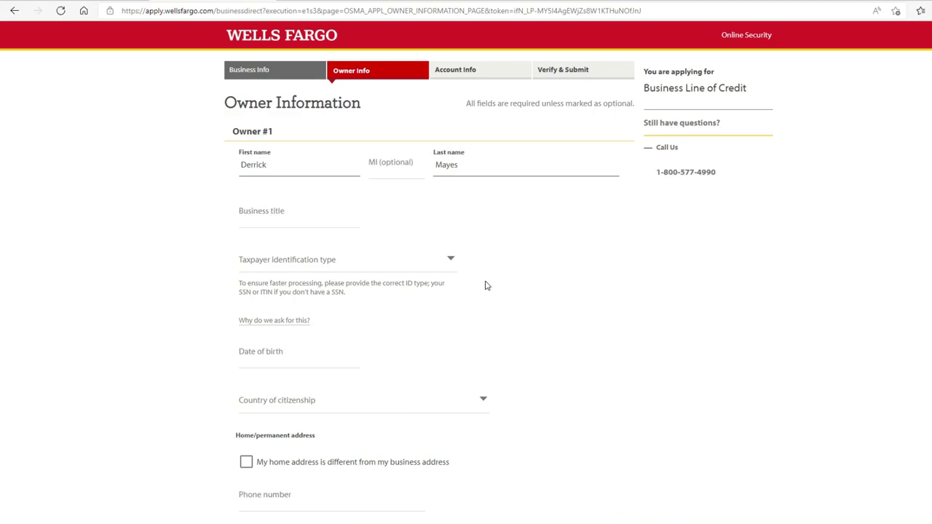
- Enter the owner's title 'Owner', choose Social Security number as ID type, and fill in the SSN and date of birth
click(256, 216)
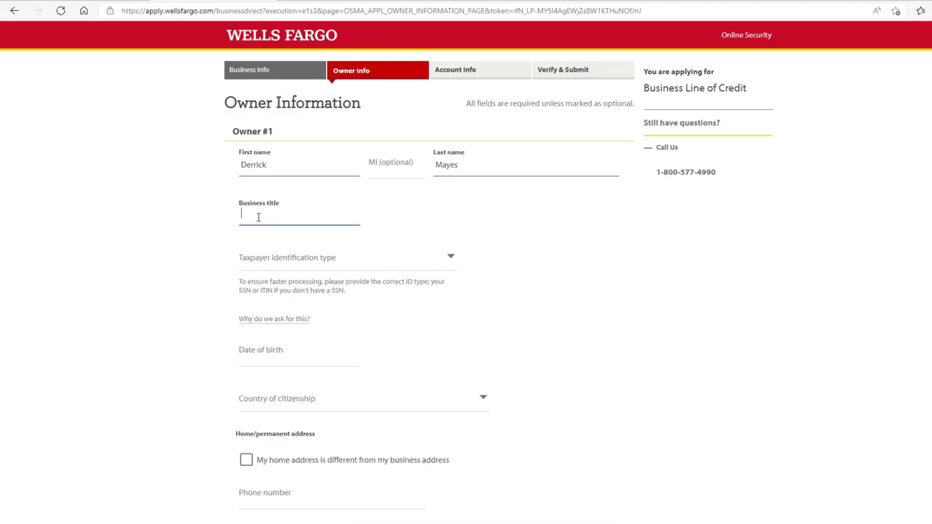
text(Owner)
click(359, 265)
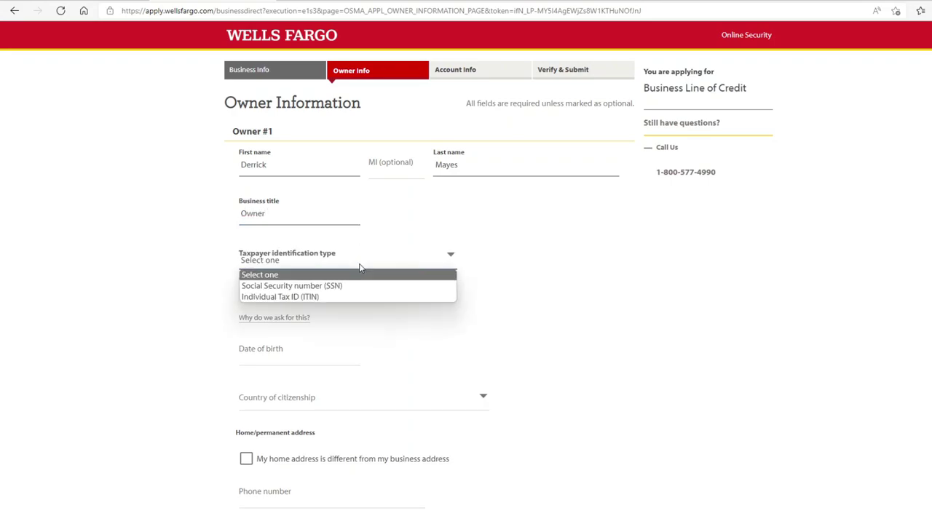
click(368, 284)
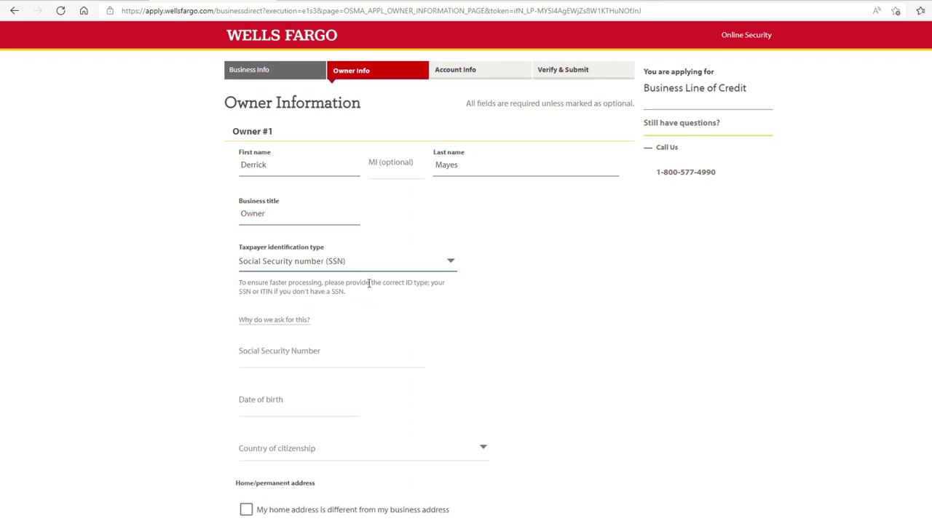
scroll(368, 291, down, 1)
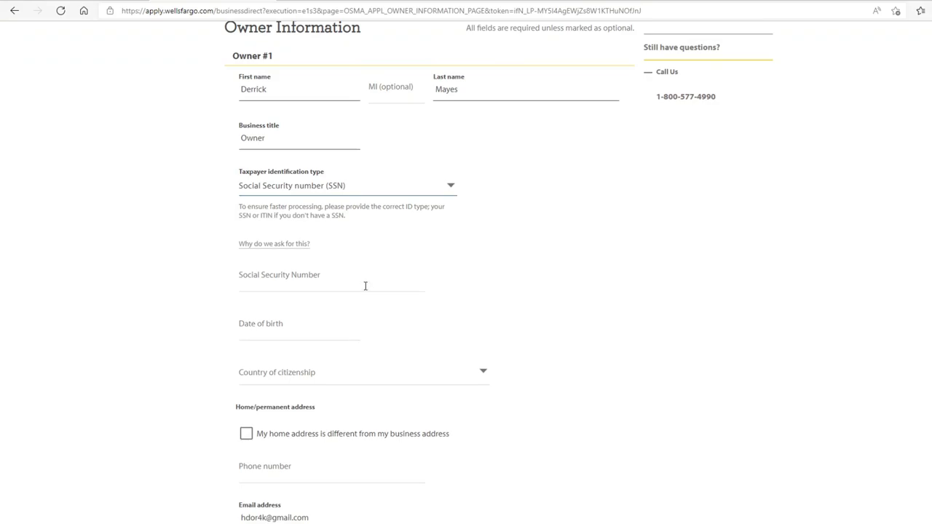
click(366, 286)
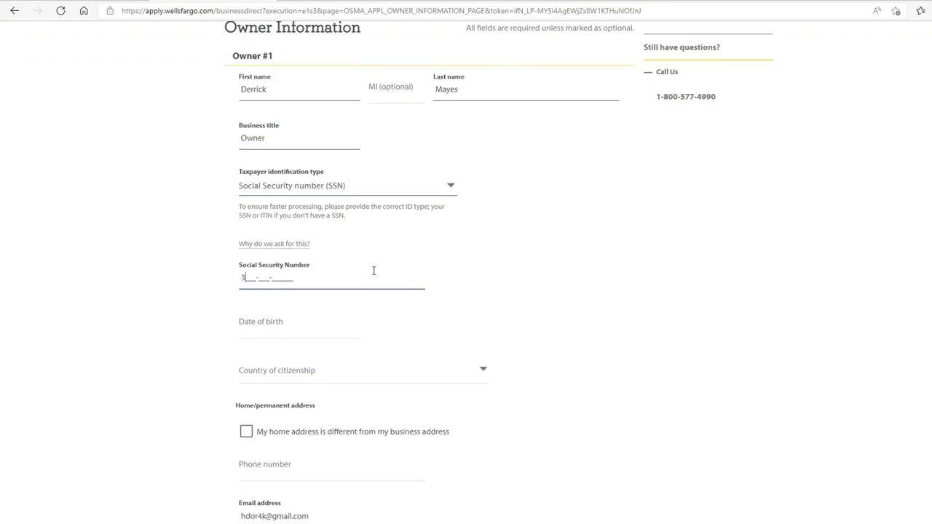
click(330, 338)
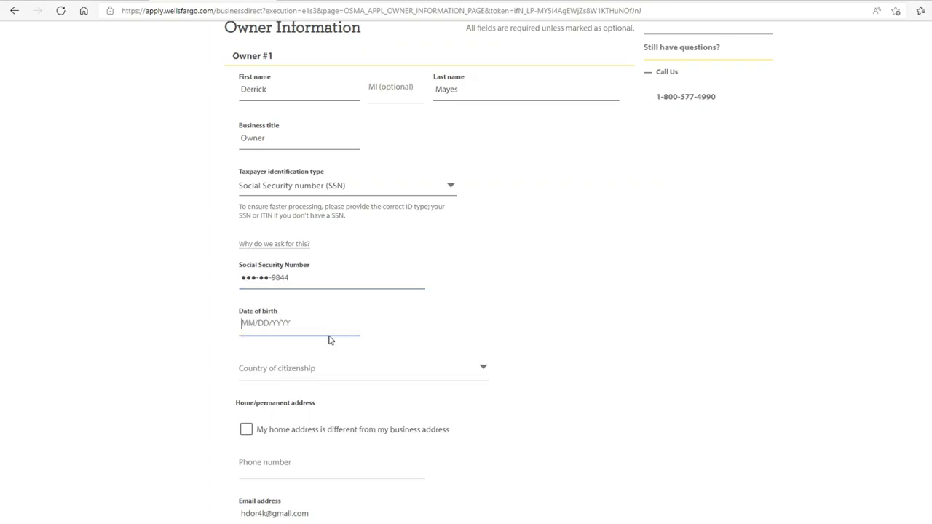
- Set citizenship to United States, enter the owner's phone number and ownership percentage, and record $80000 household income
click(357, 372)
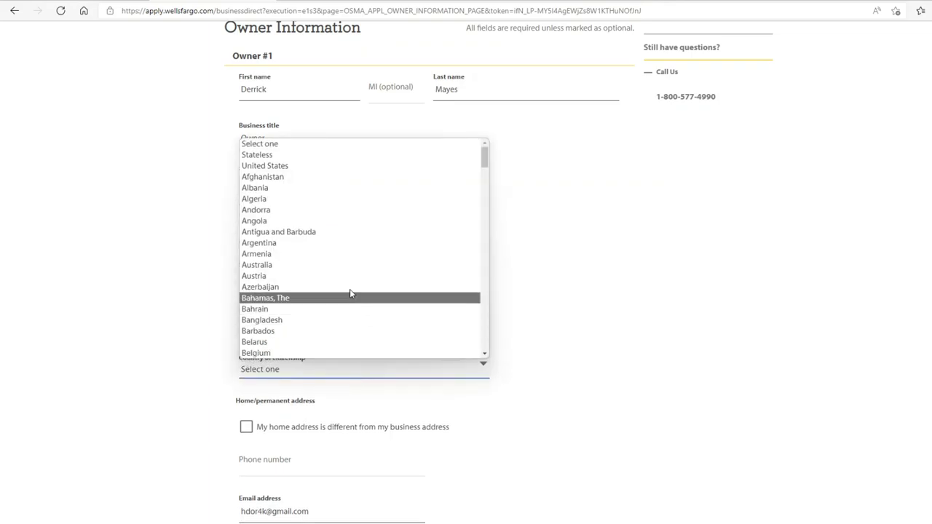
click(310, 166)
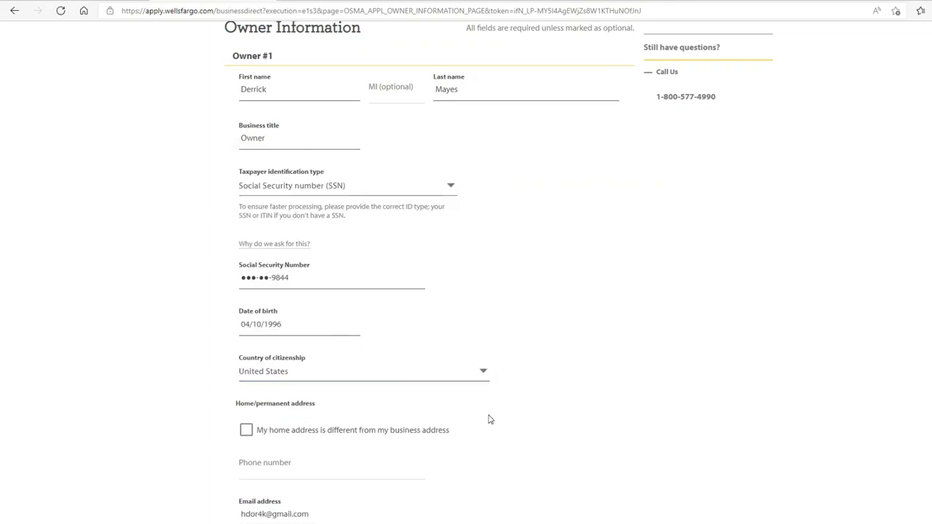
scroll(489, 418, down, 2)
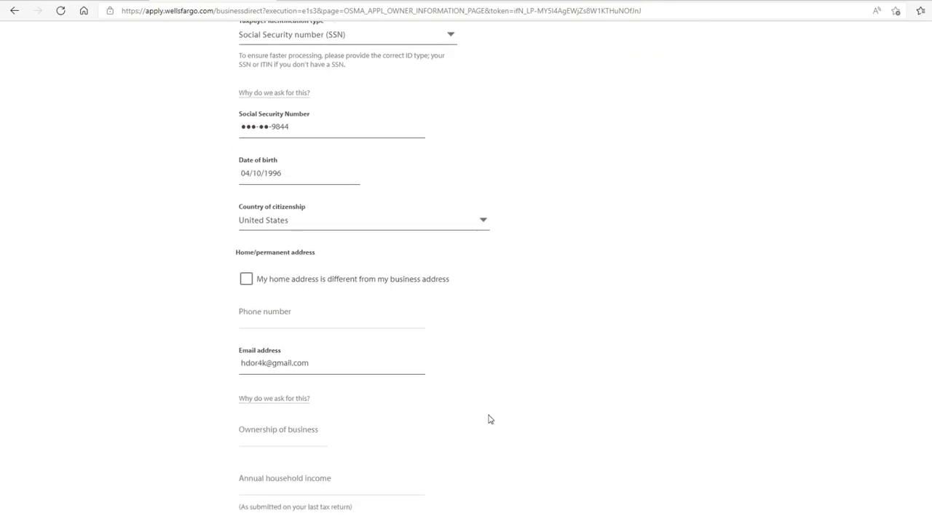
click(349, 332)
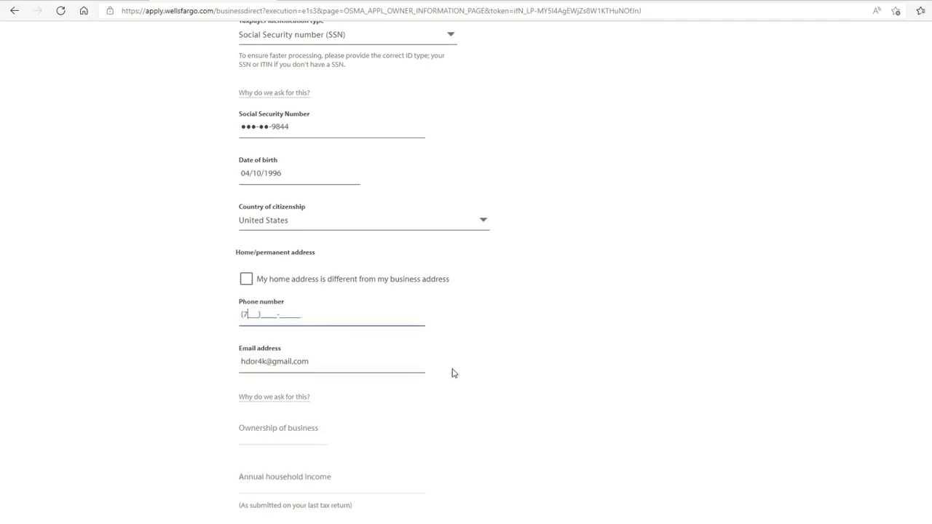
scroll(437, 364, down, 2)
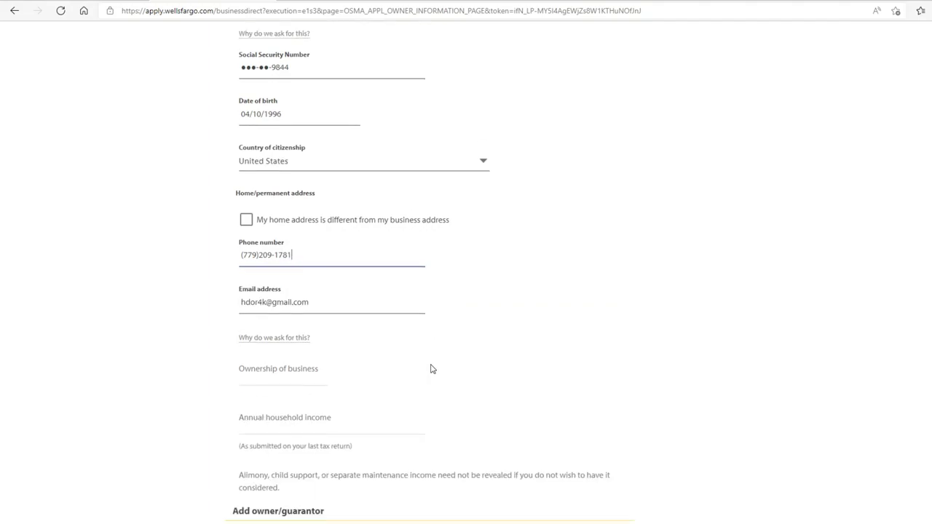
click(289, 279)
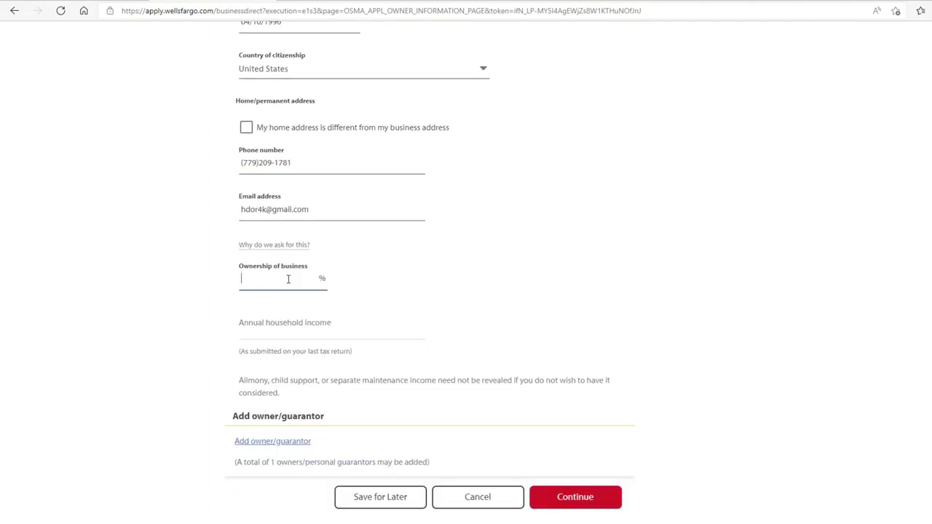
click(378, 336)
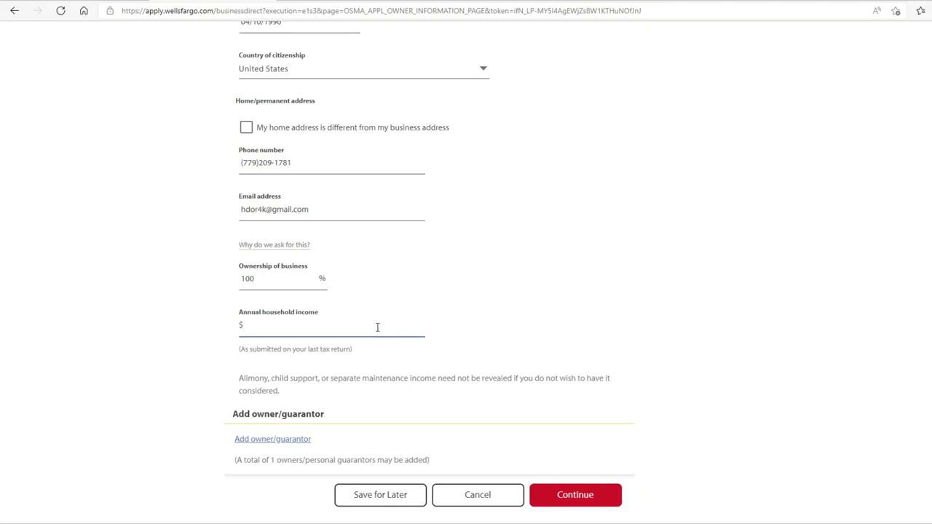
text(80000)
click(481, 335)
scroll(448, 368, down, 2)
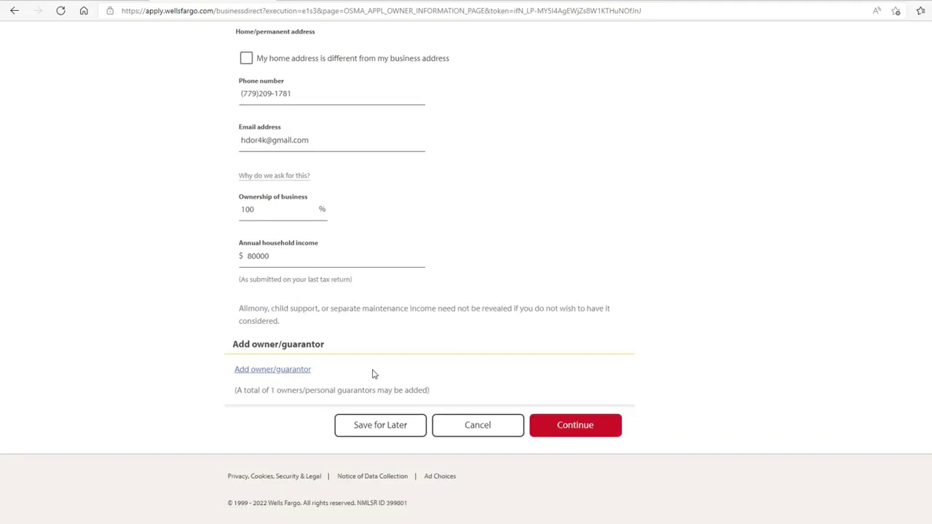
- On Account Information, enter the business name and request a $100000 credit amount
click(558, 423)
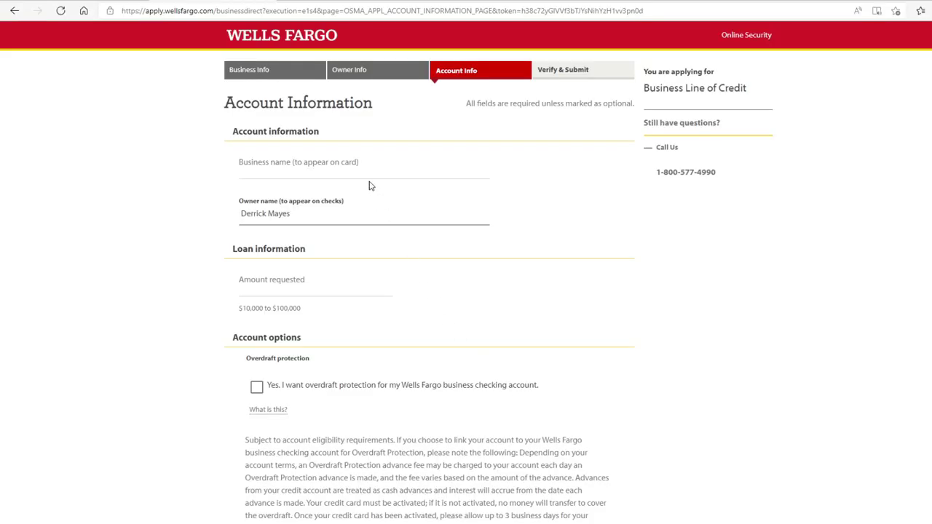
click(367, 160)
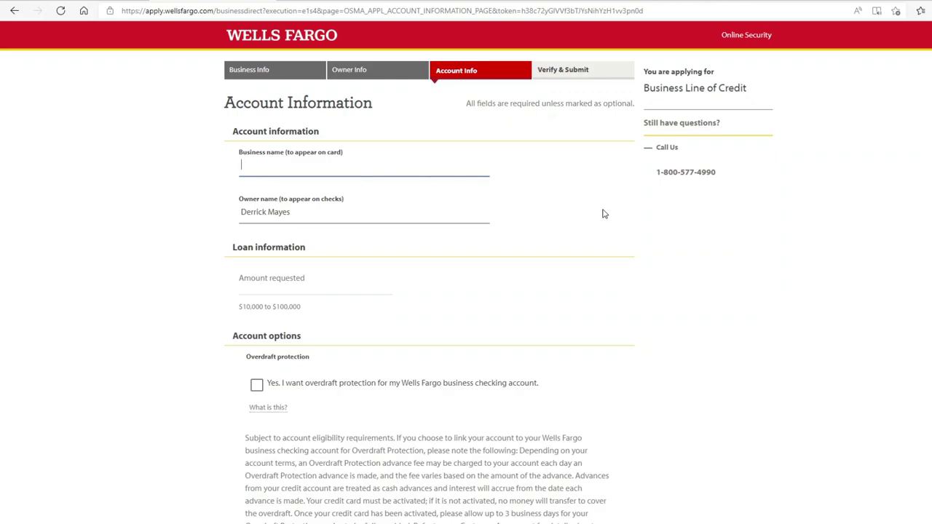
text(Ho)
text(ee)
click(371, 279)
text(100000)
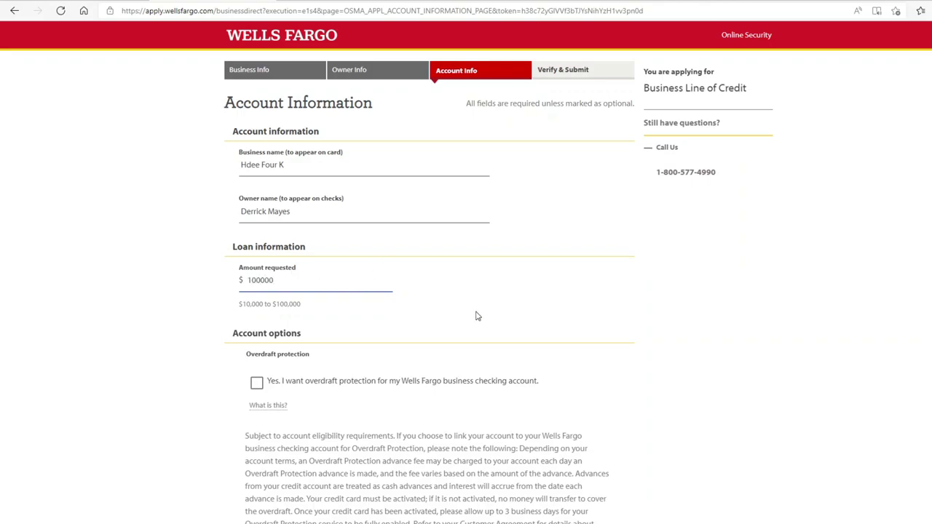
- Enable overdraft protection and enter the linked checking account number
scroll(475, 314, down, 2)
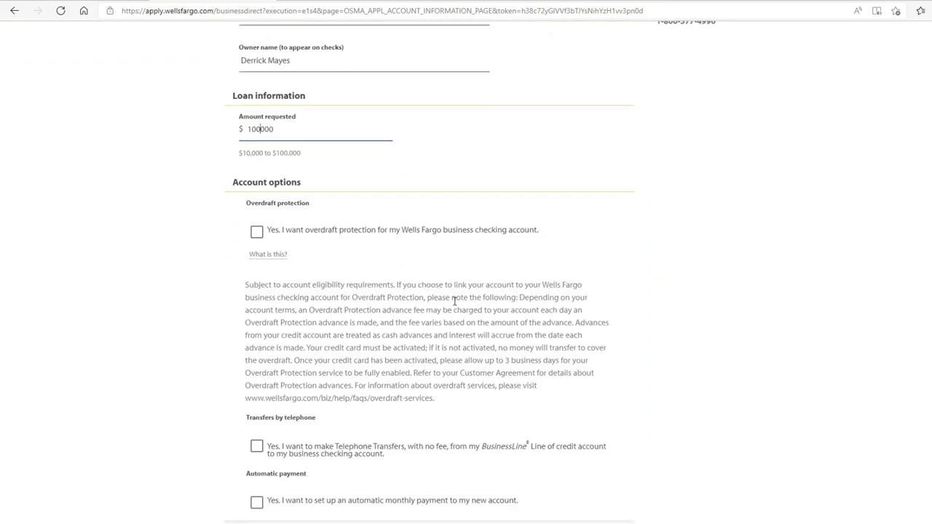
click(261, 238)
click(260, 239)
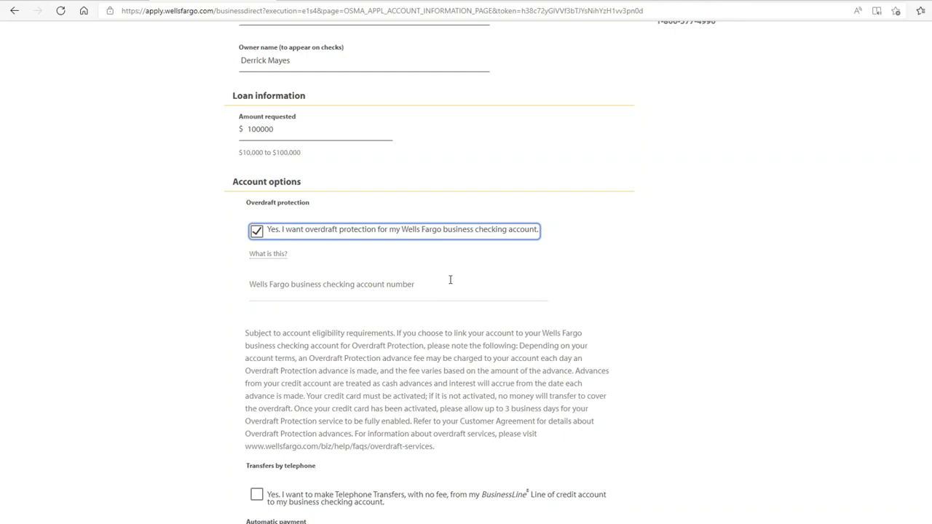
click(450, 280)
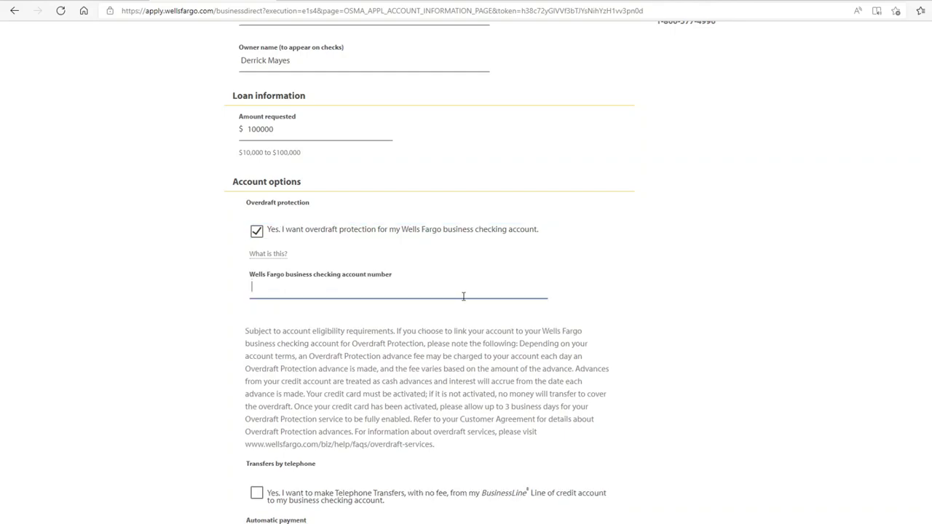
scroll(467, 281, down, 2)
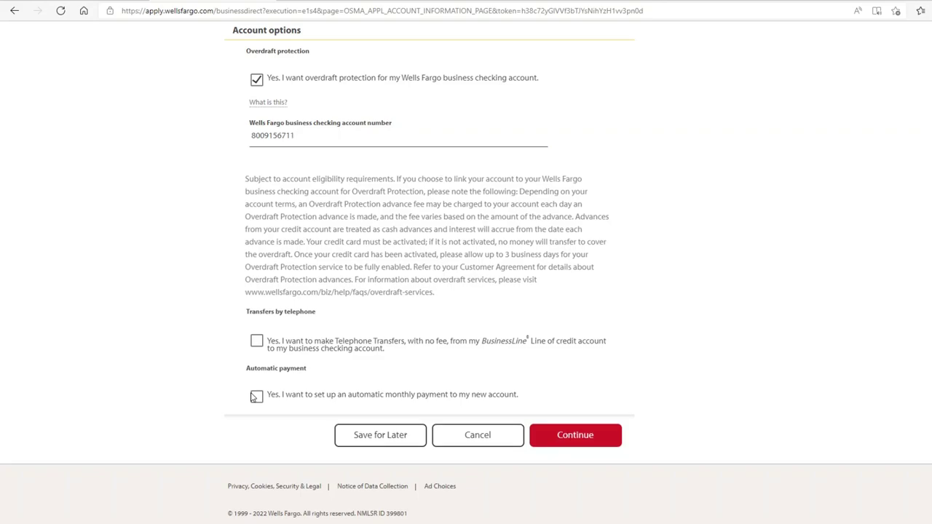
- Opt in to automatic payments of the full outstanding balance, leaving telephone transfers off
click(256, 396)
scroll(322, 404, down, 2)
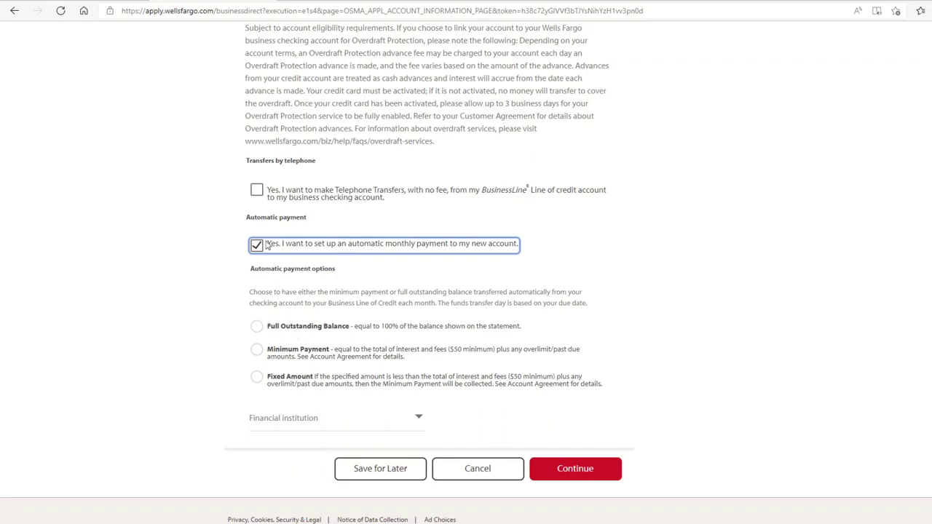
click(259, 193)
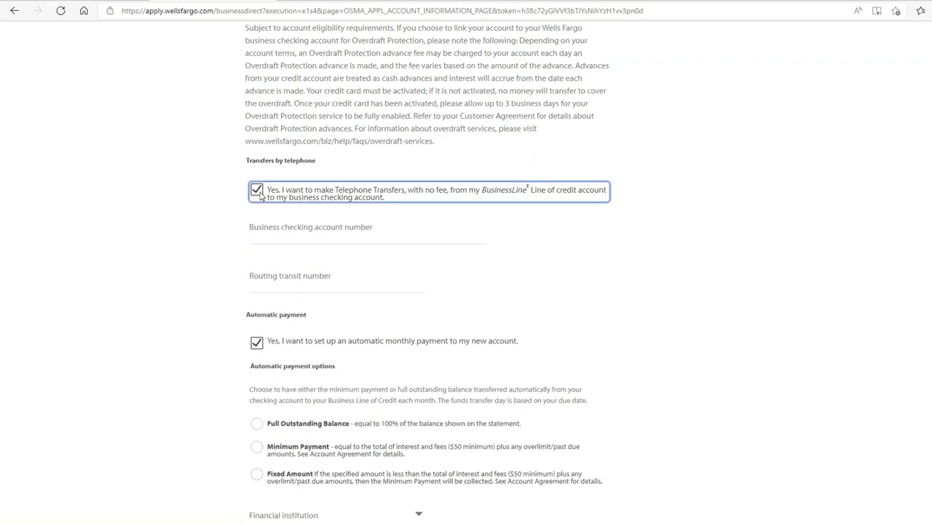
click(258, 192)
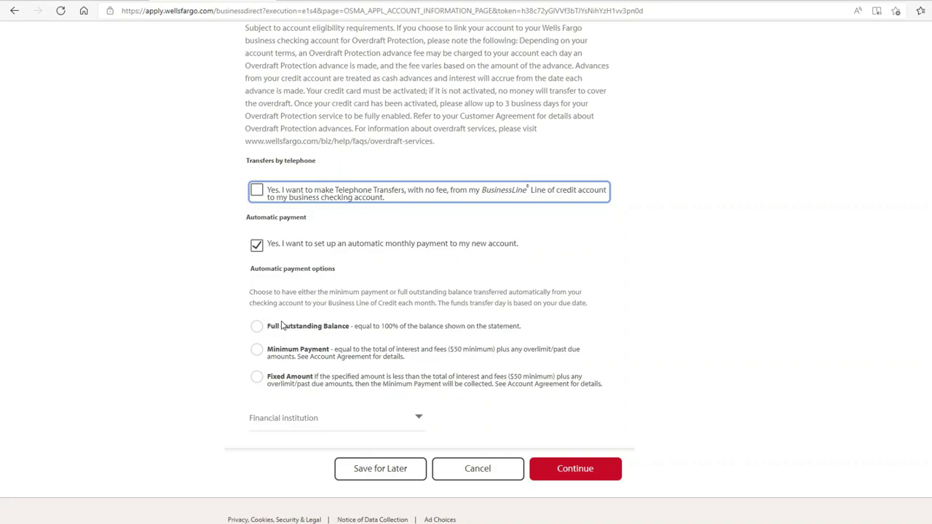
click(260, 327)
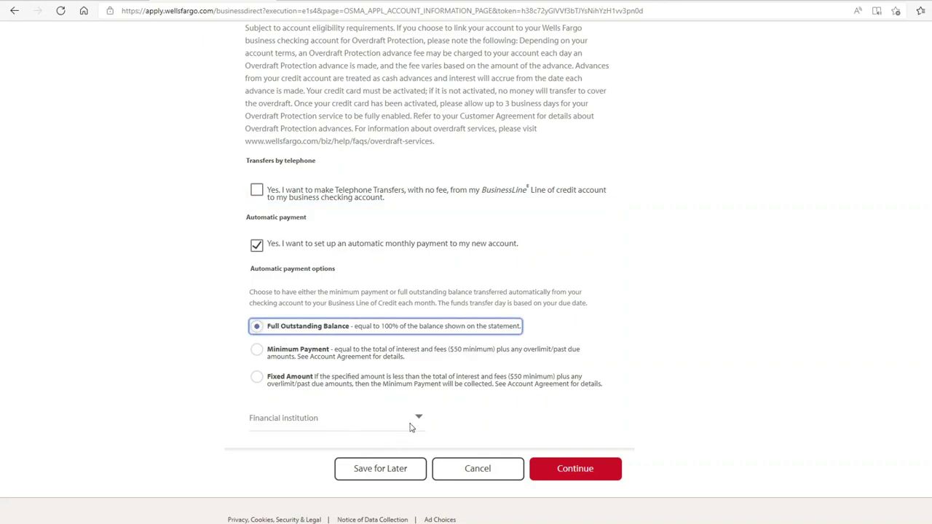
- Choose Wells Fargo as the paying institution and enter the checking account and routing numbers
click(410, 426)
click(400, 447)
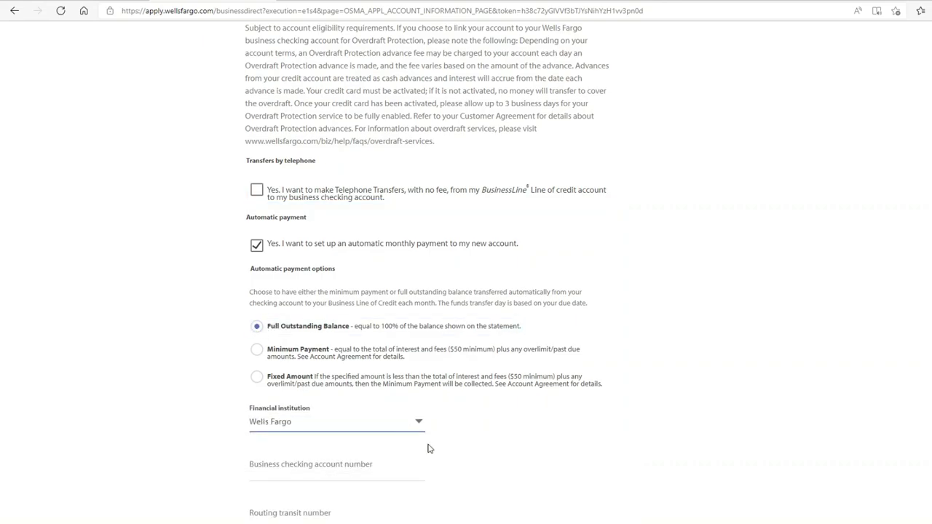
scroll(437, 450, down, 1)
click(344, 401)
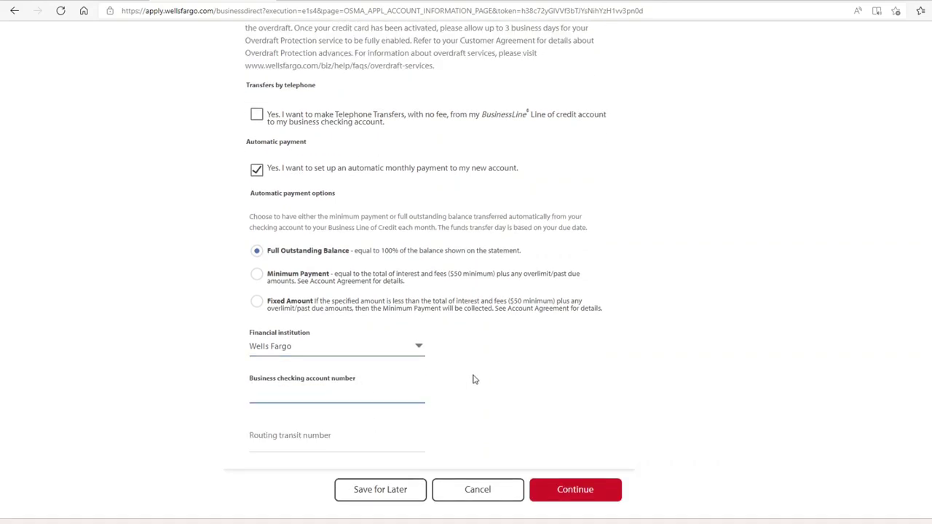
click(352, 443)
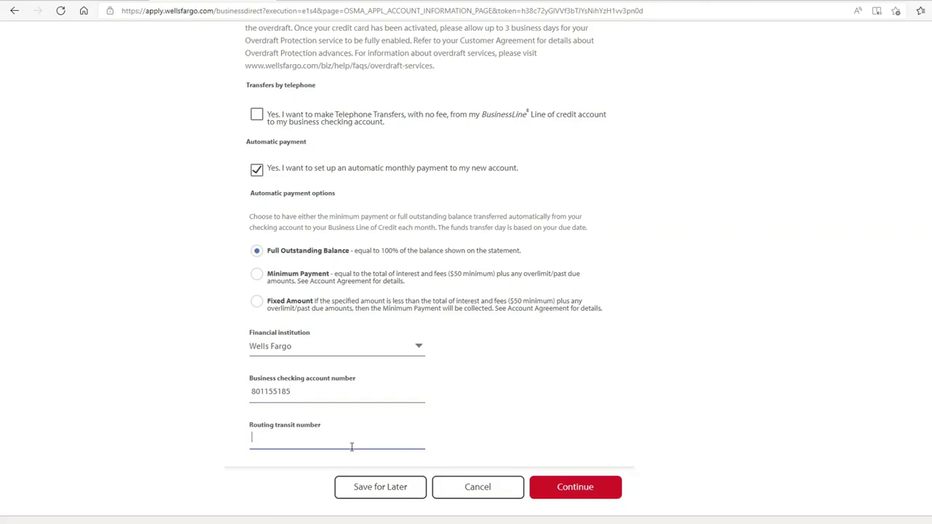
- Continue to Verify and Submit and scroll the summary down to the electronic-delivery consent section
click(562, 493)
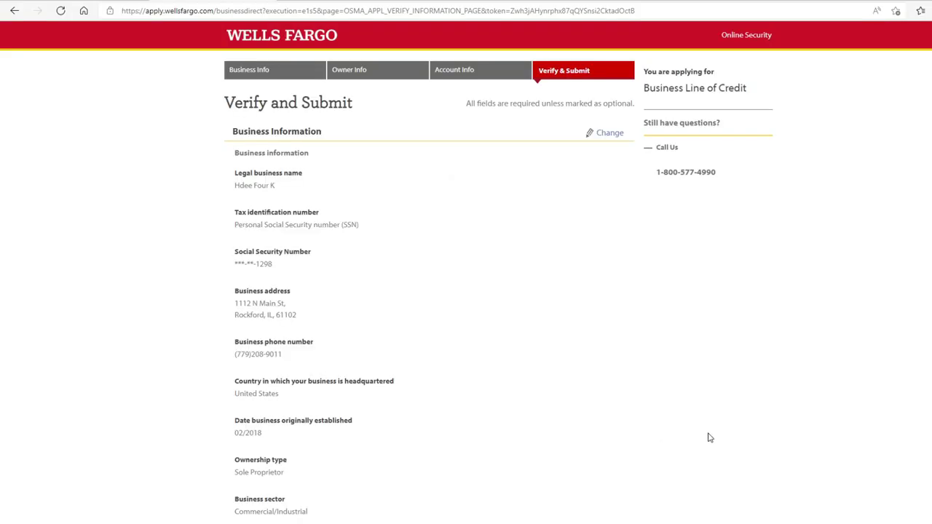
scroll(730, 434, down, 2)
scroll(730, 433, down, 4)
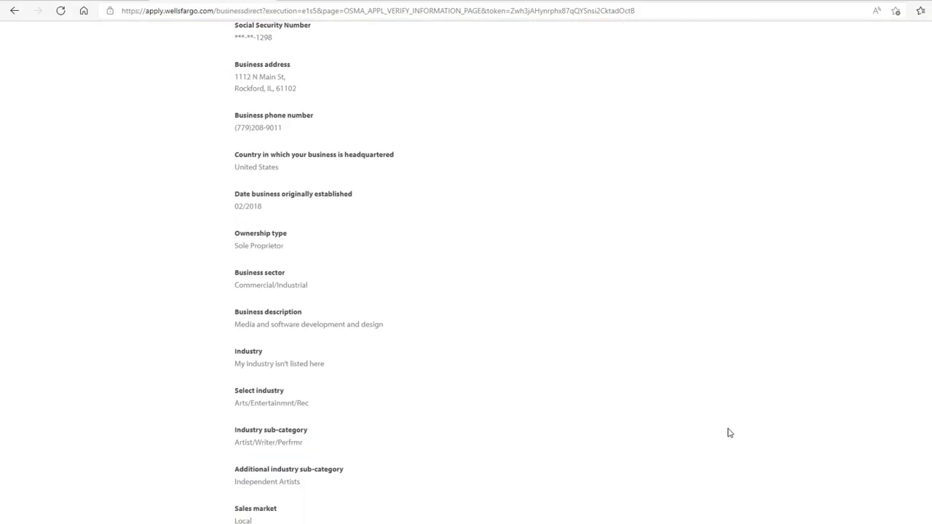
scroll(726, 435, down, 1)
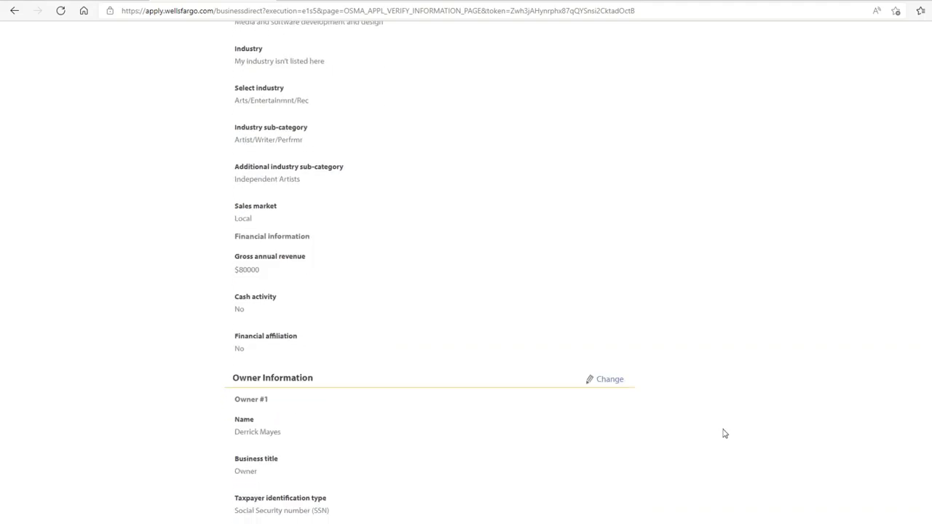
scroll(723, 433, down, 2)
scroll(723, 434, down, 2)
scroll(722, 434, down, 2)
scroll(720, 434, down, 2)
scroll(718, 434, down, 2)
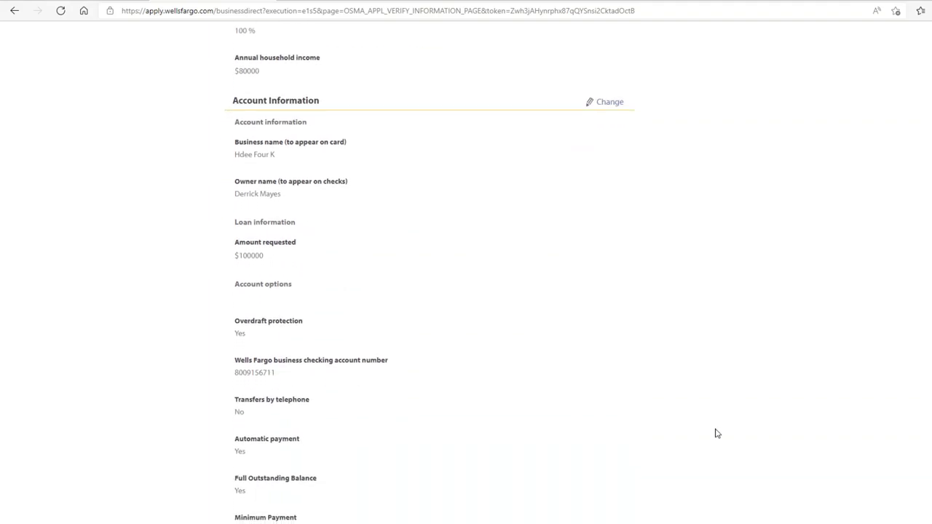
scroll(718, 434, down, 2)
scroll(717, 434, down, 5)
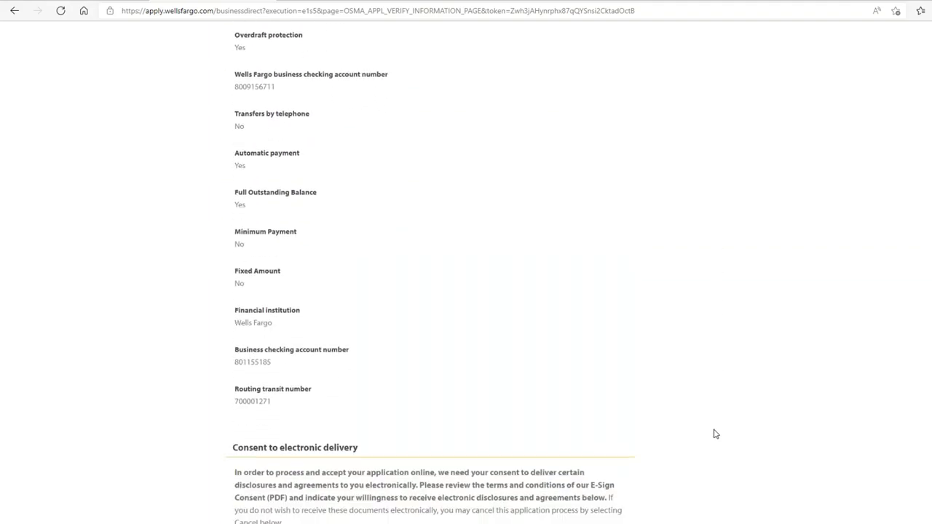
scroll(714, 435, down, 2)
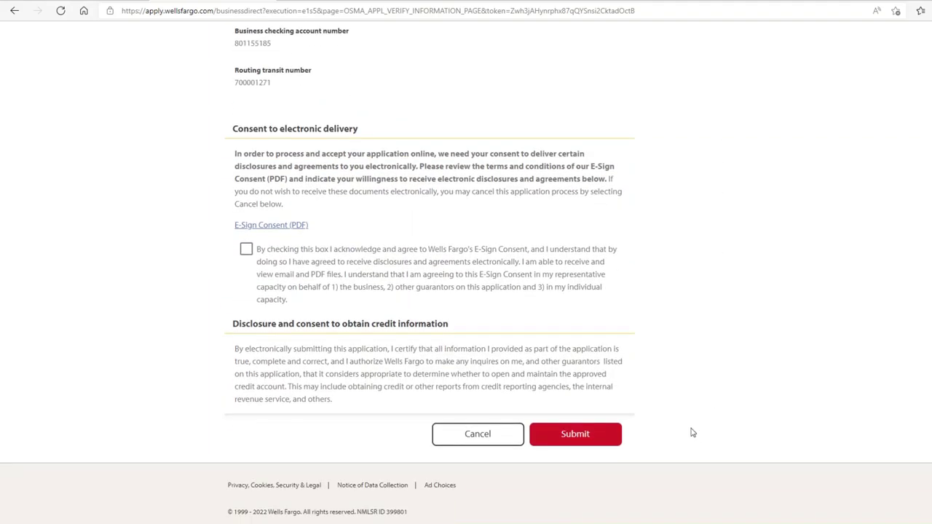
- Check the E-Sign consent, certifications and personal guarantee boxes, then submit the application
click(246, 250)
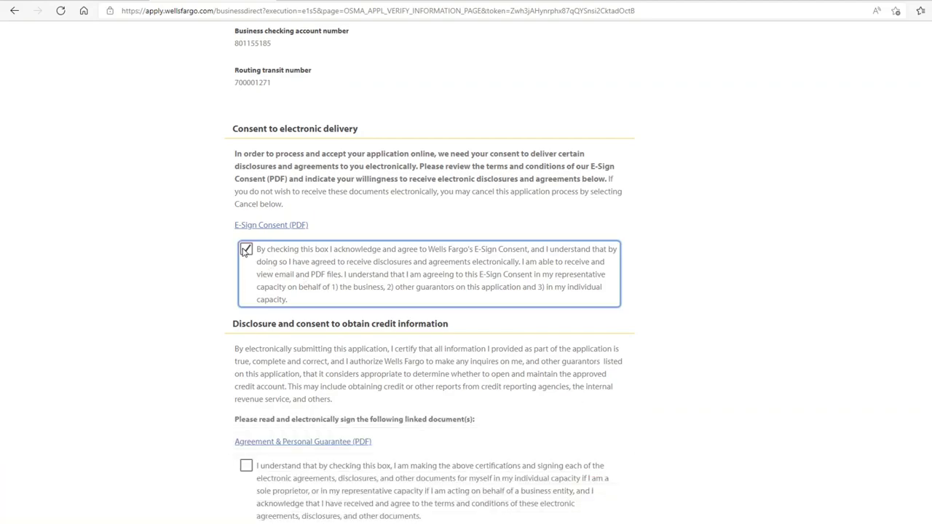
scroll(240, 273, down, 2)
click(246, 316)
click(246, 392)
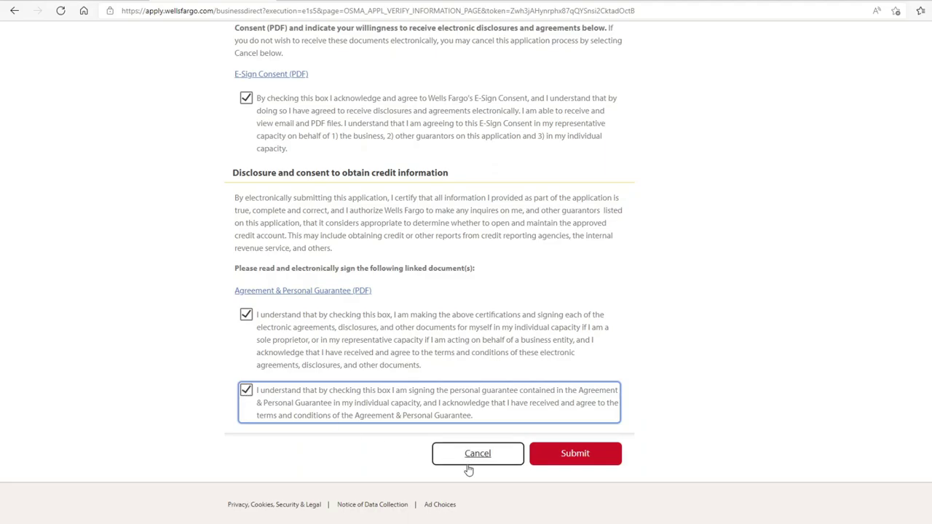
click(571, 455)
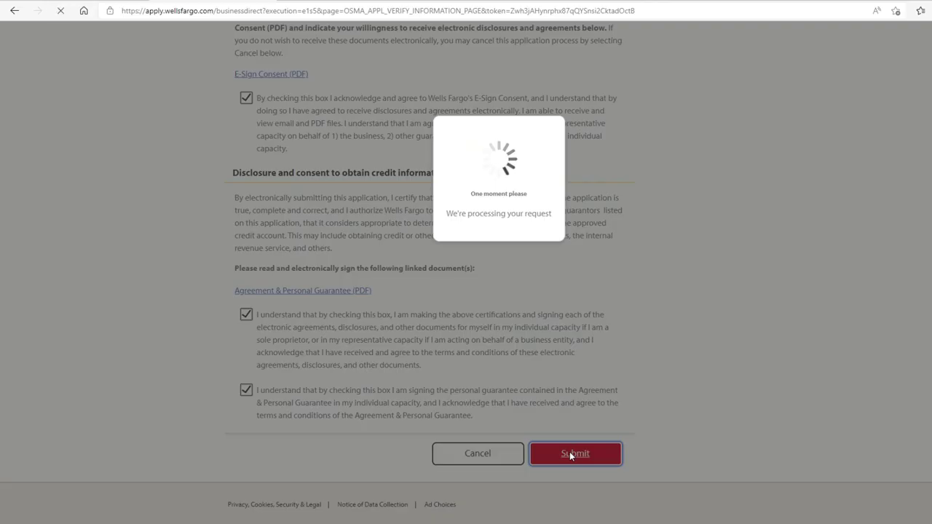